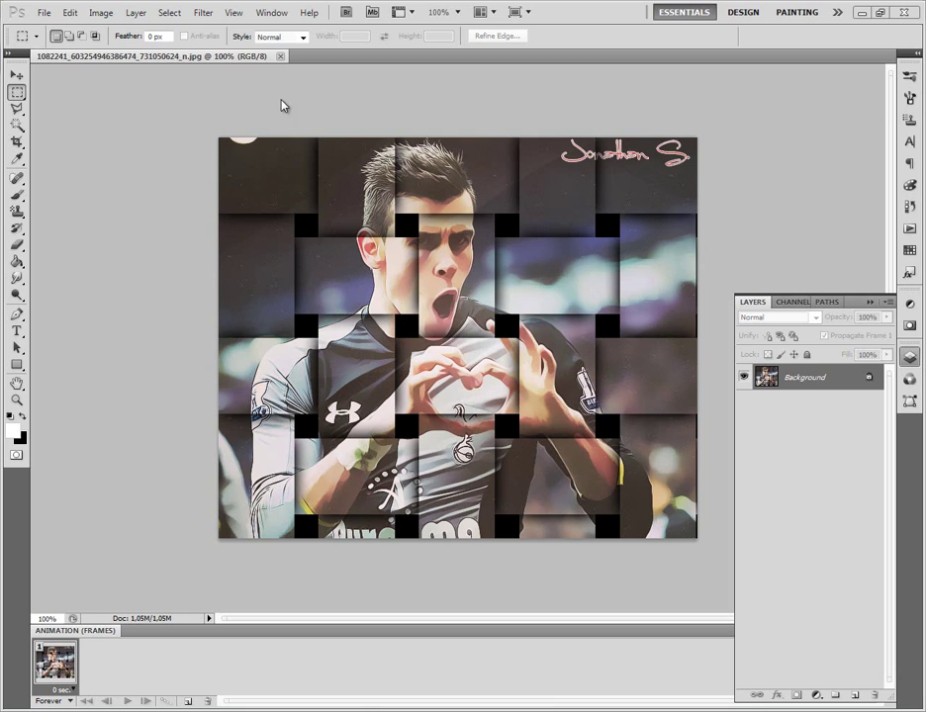
- Open the original 1082241 JPG player photo from the Futebol folder as a second document
key("ctrl+o")
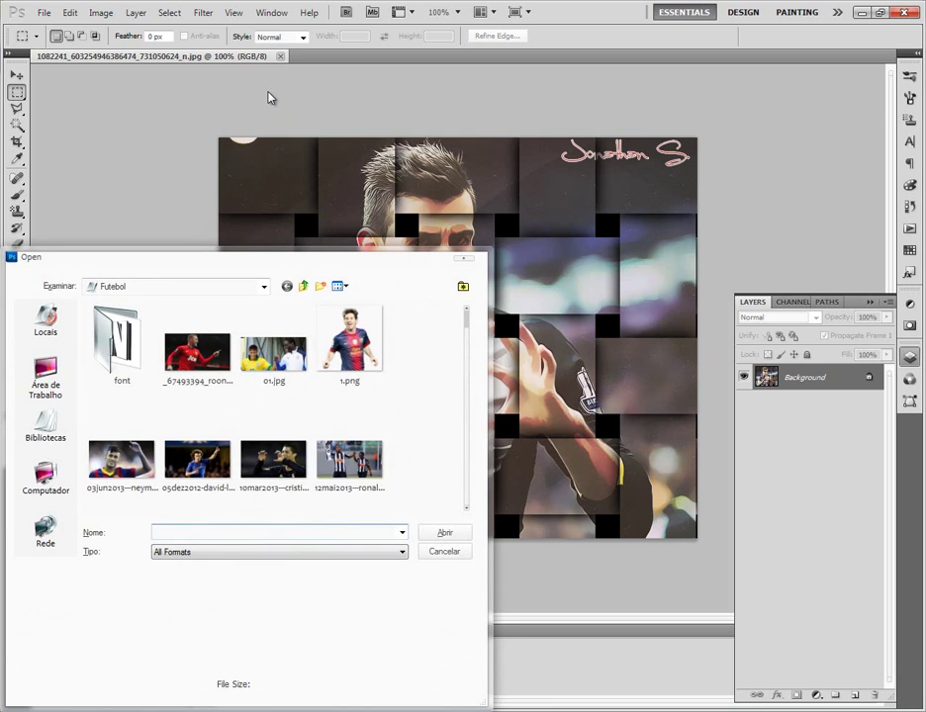
scroll(270, 97, "down", 3)
scroll(270, 97, "down", 3)
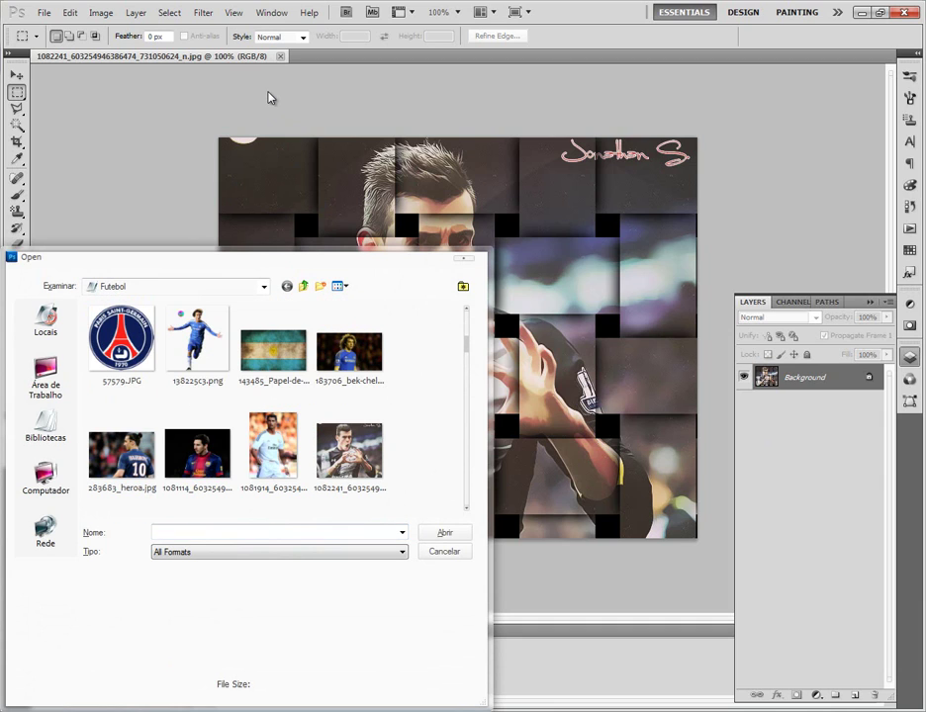
scroll(270, 97, "down", 2)
scroll(270, 97, "down", 2)
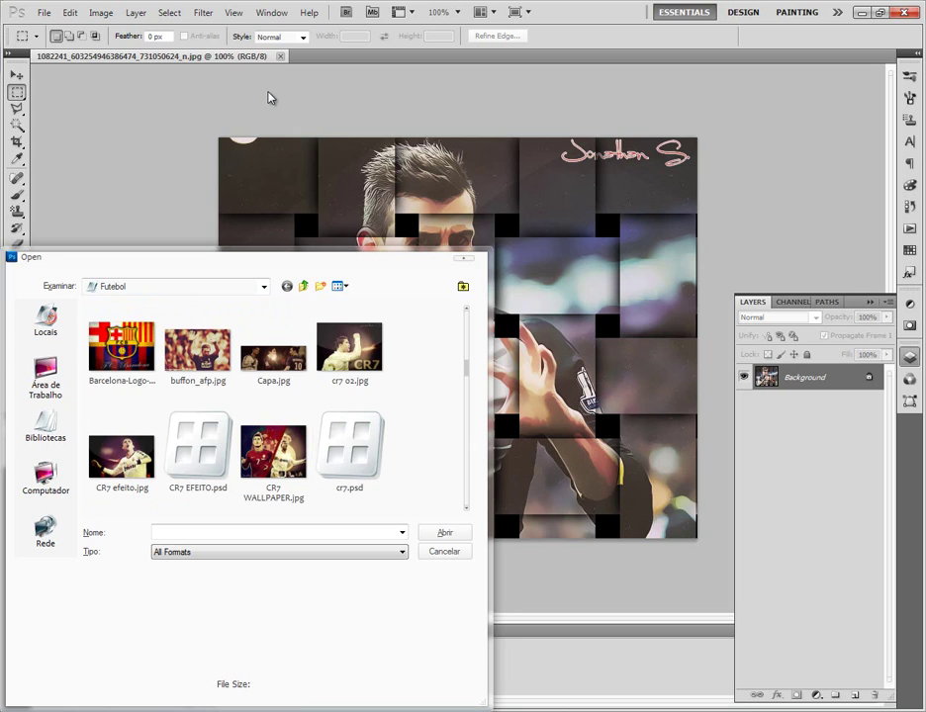
scroll(270, 97, "down", 2)
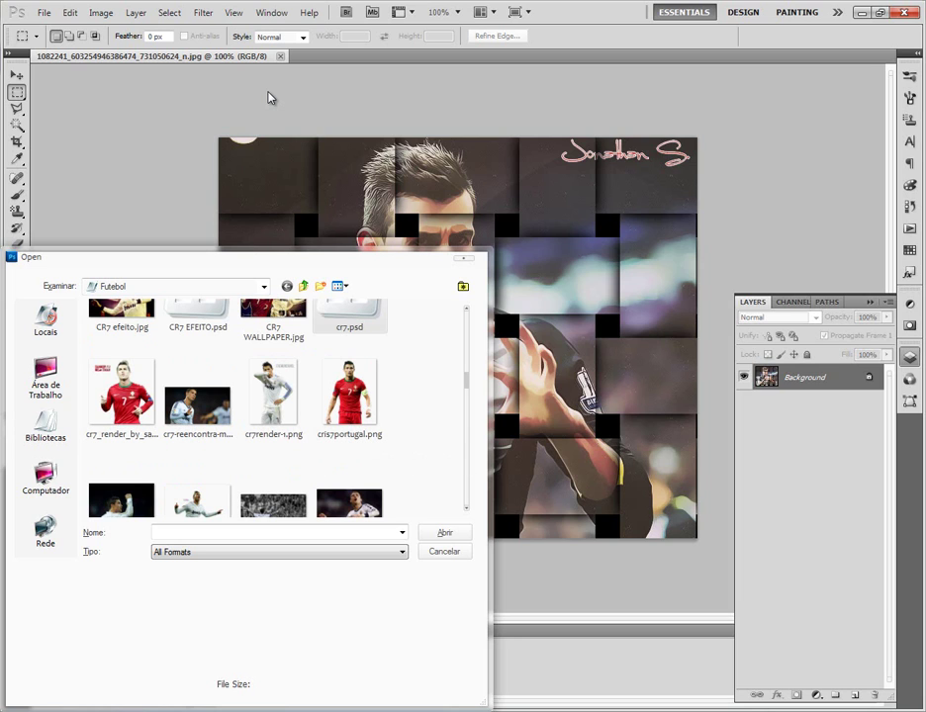
scroll(270, 97, "down", 5)
scroll(270, 97, "down", 5)
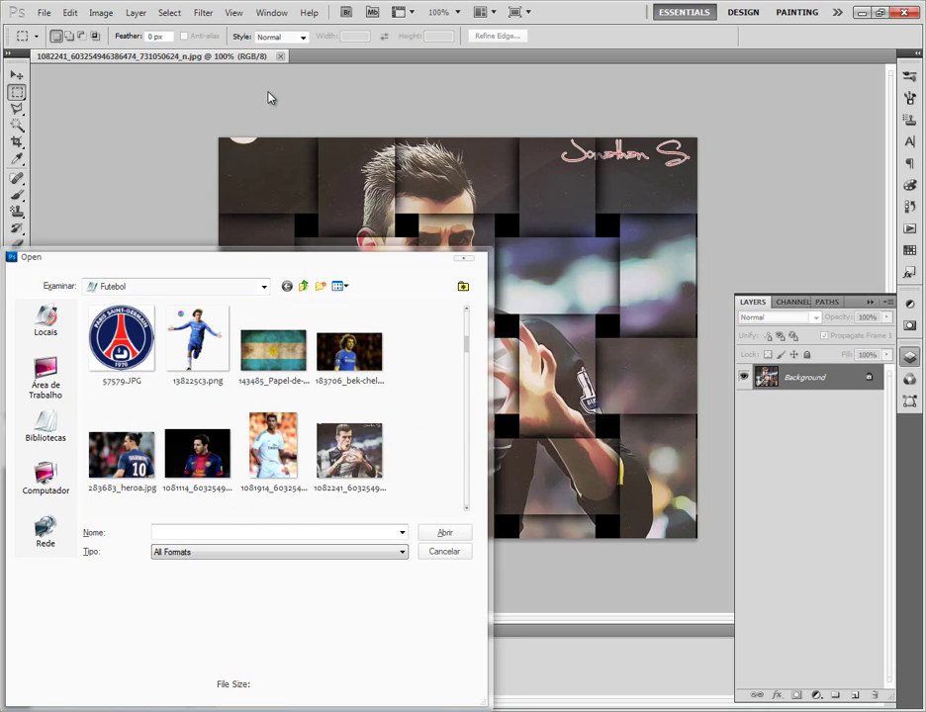
key("Escape")
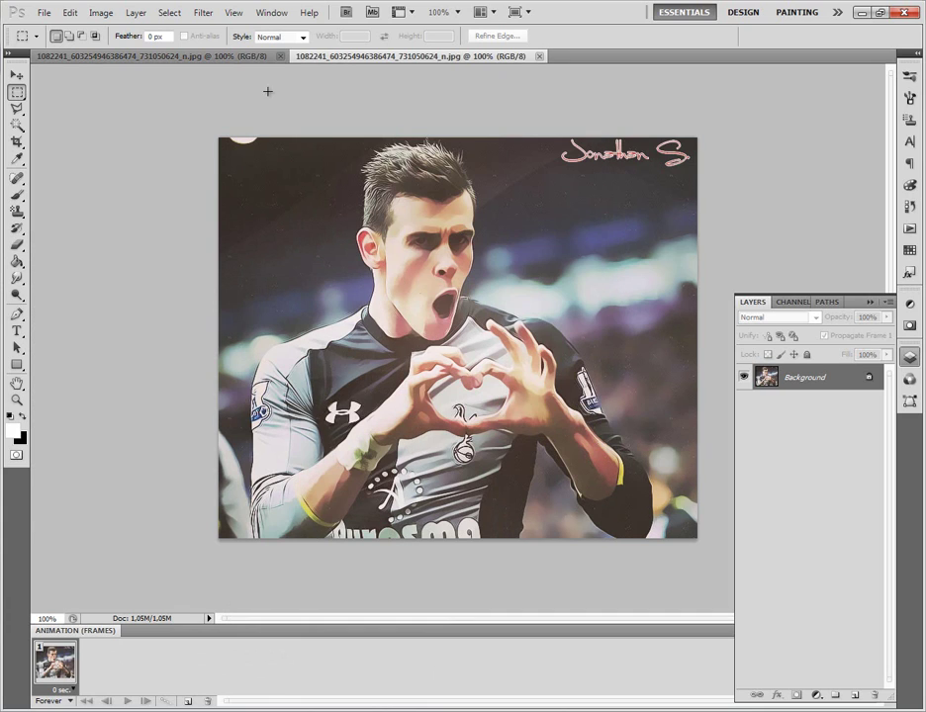
- Convert Background to Layer 0, duplicate it twice, and fill Layer 0 with black
key("Return")
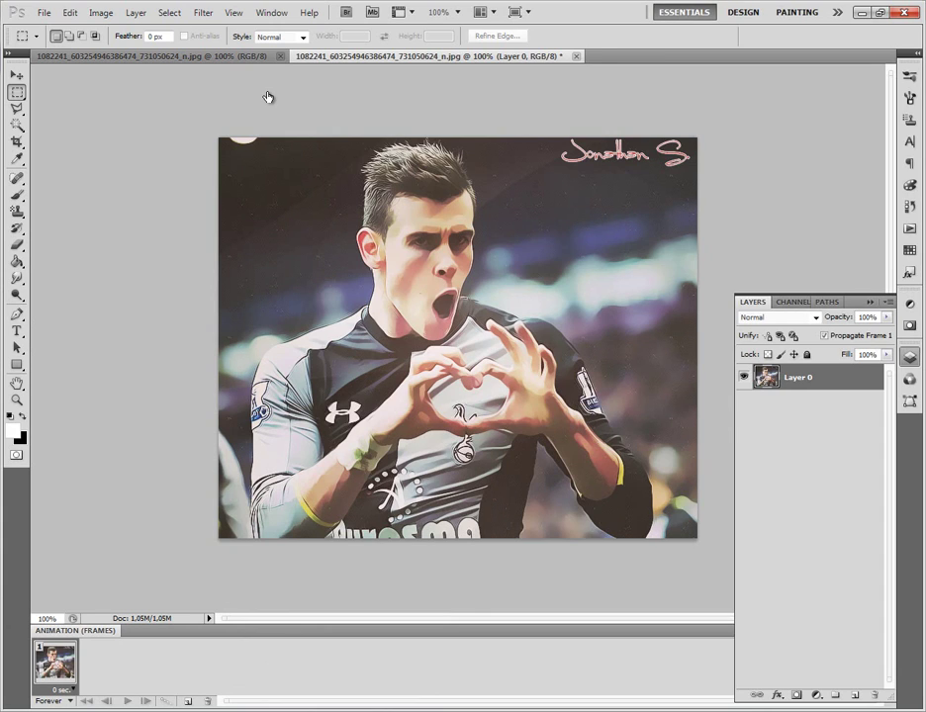
key("ctrl+j")
key("ctrl+j")
key("alt+bracketleft")
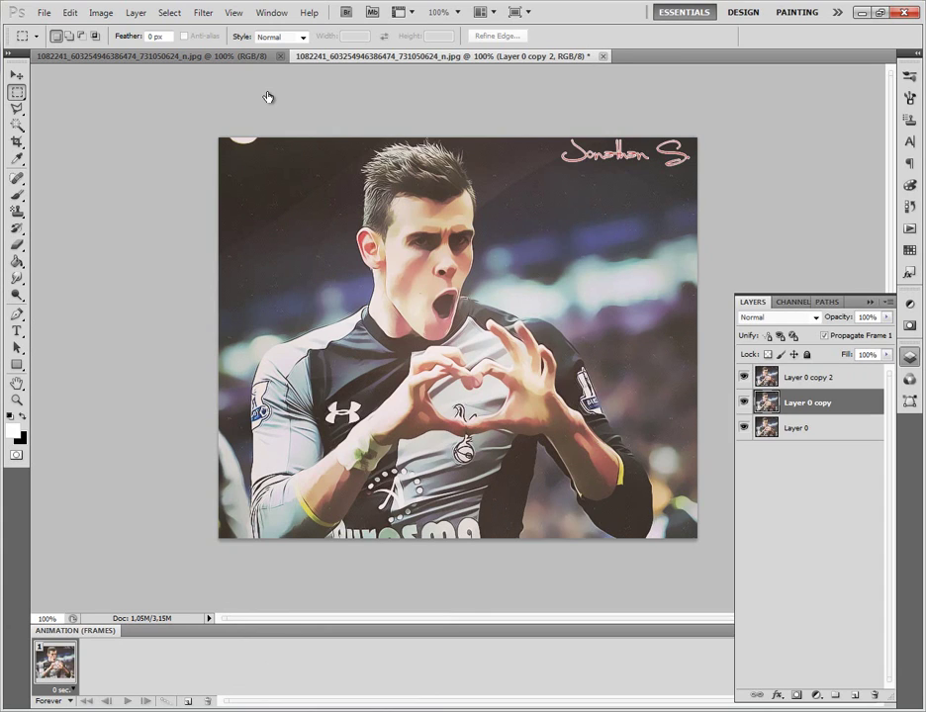
key("alt+bracketright")
key("alt+bracketleft")
key("alt+bracketleft")
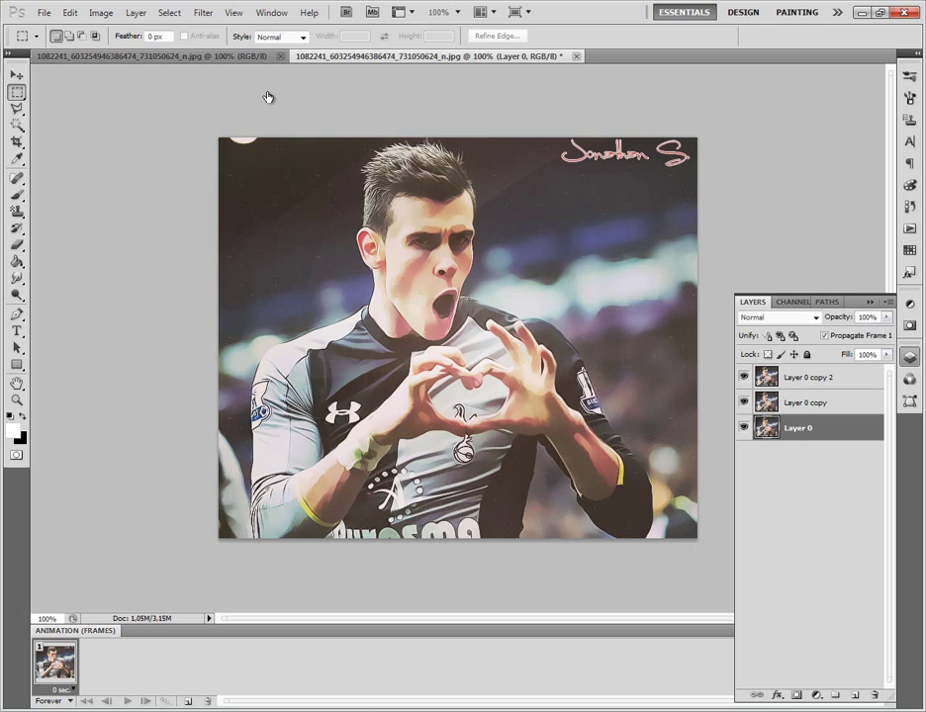
key("ctrl+BackSpace")
- Paint-bucket the fully selected Layer 0 black, then deselect and restore white foreground
key("ctrl+a")
key("g")
key("x")
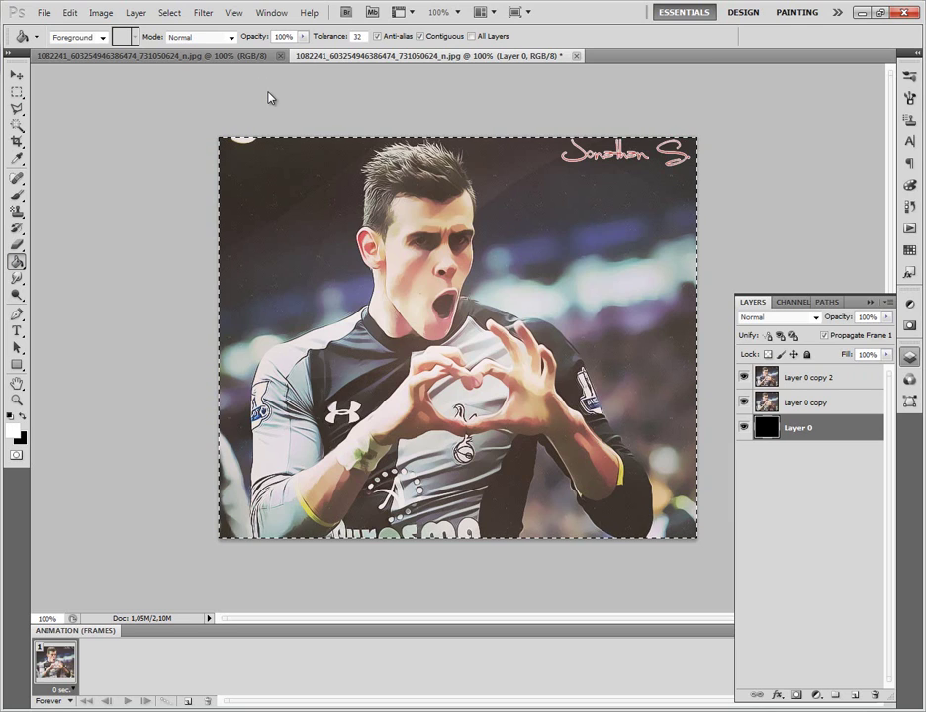
key("ctrl+d")
key("x")
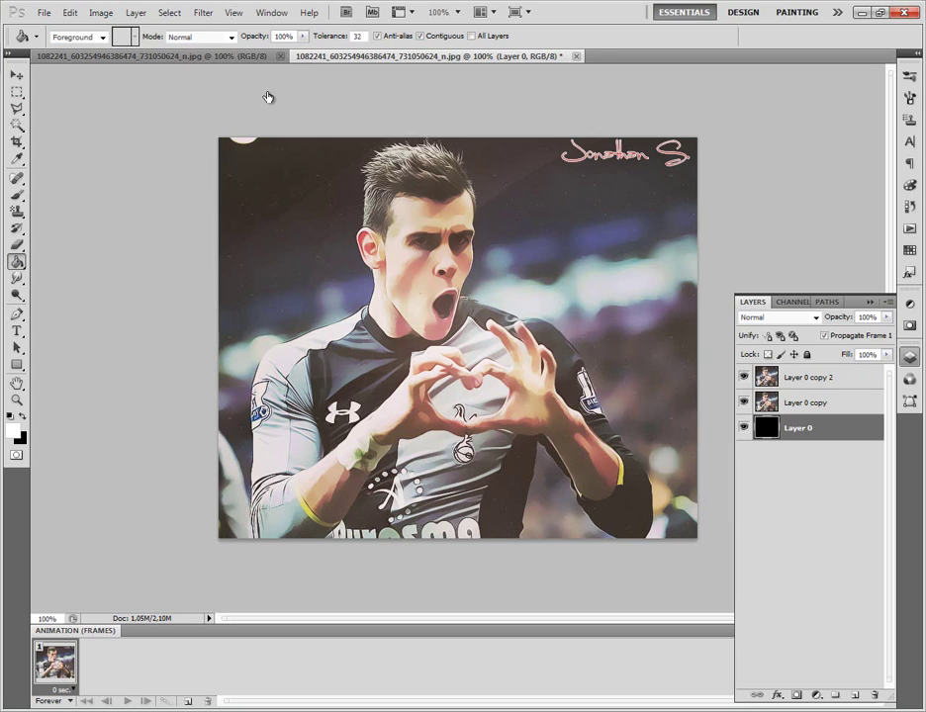
key("alt+bracketright")
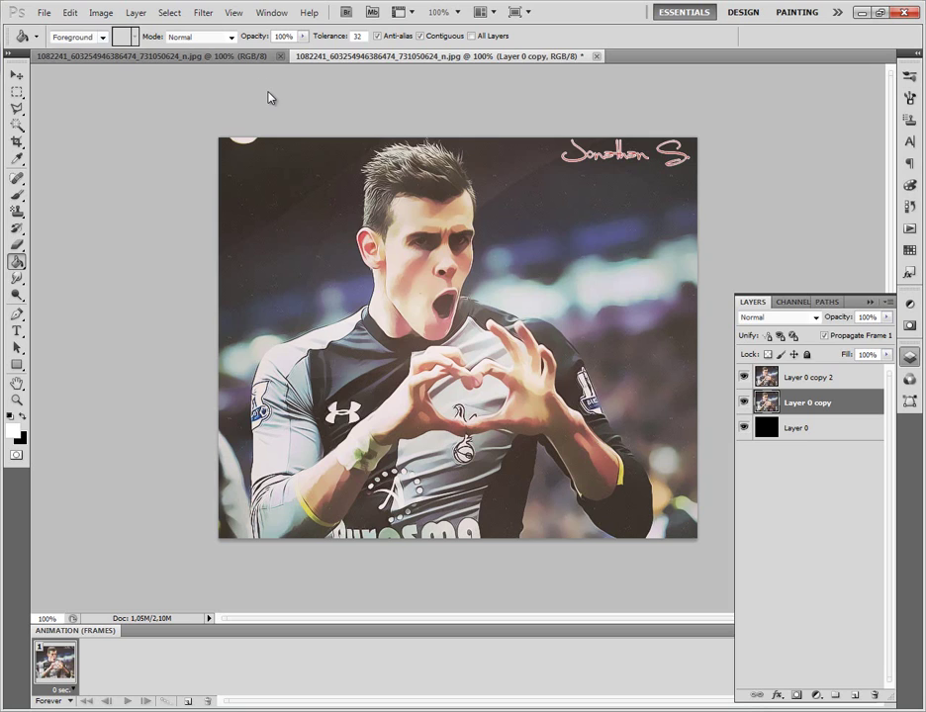
- Turn on the grid overlay from View > Show > Grid
key("alt+v")
key("Down")
key("Down")
key("Down")
key("Down")
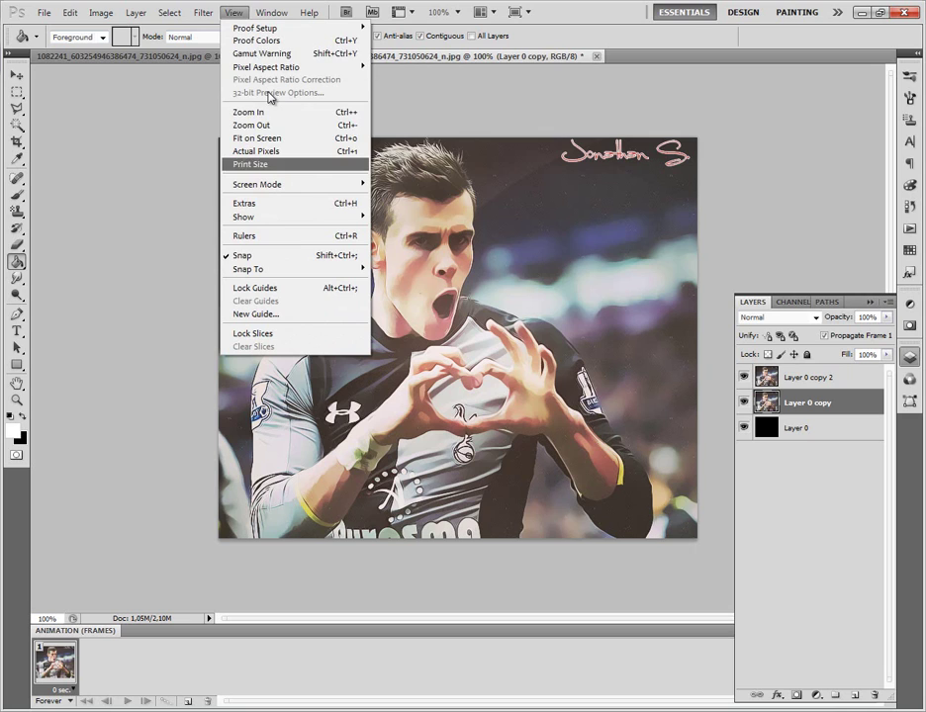
key("Down")
key("Down")
key("Down")
key("Right")
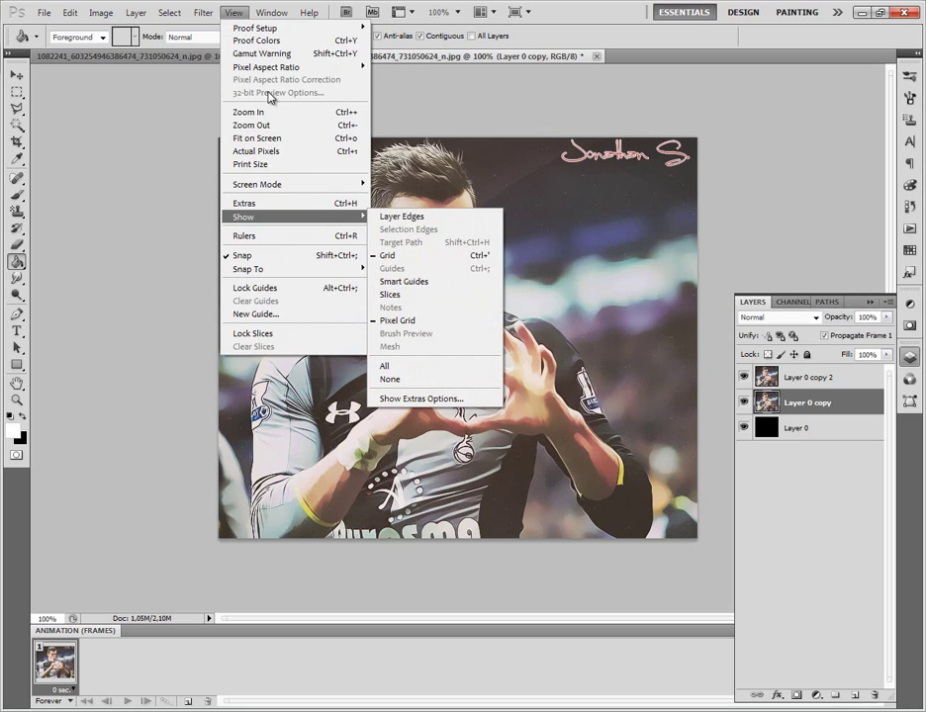
key("Down")
key("Down")
key("Down")
key("Down")
key("Return")
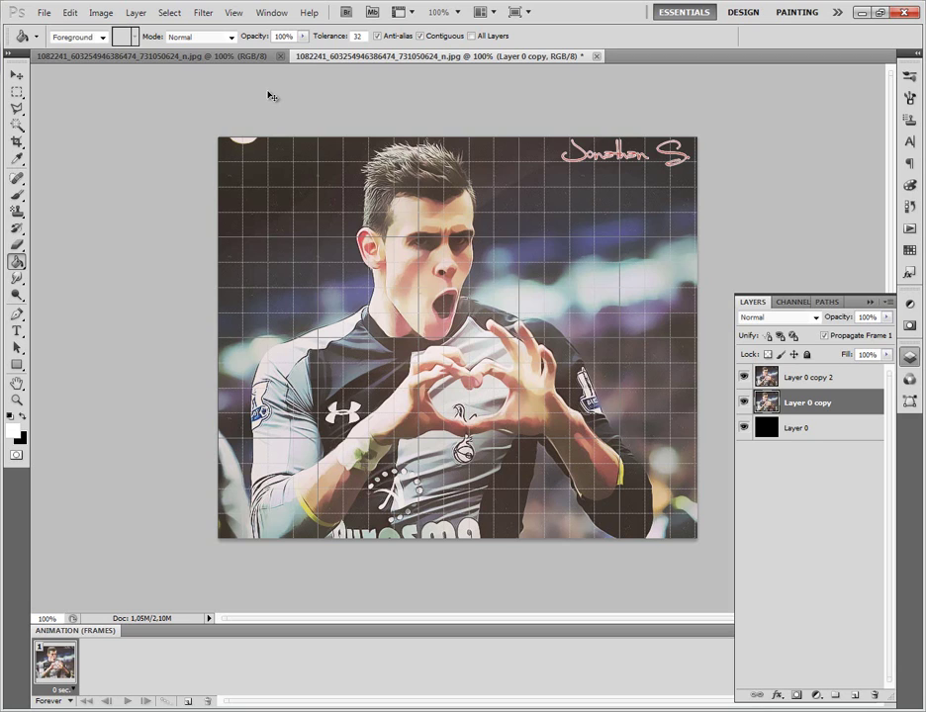
- Set the grid preference to a gridline every 4,9 cm
key("i")
key("ctrl+k")
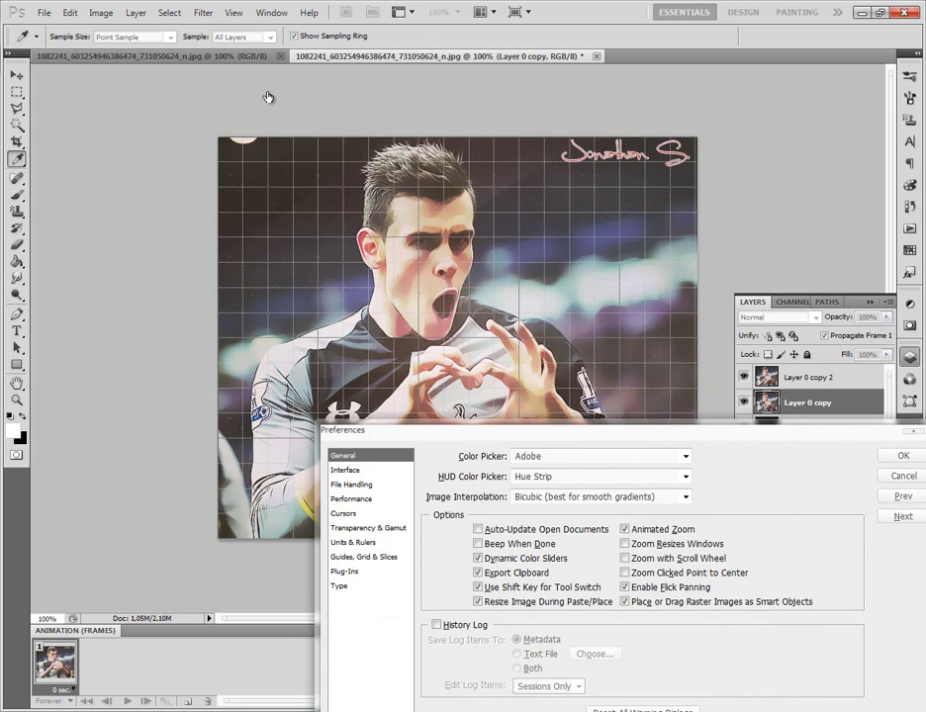
key("ctrl+8")
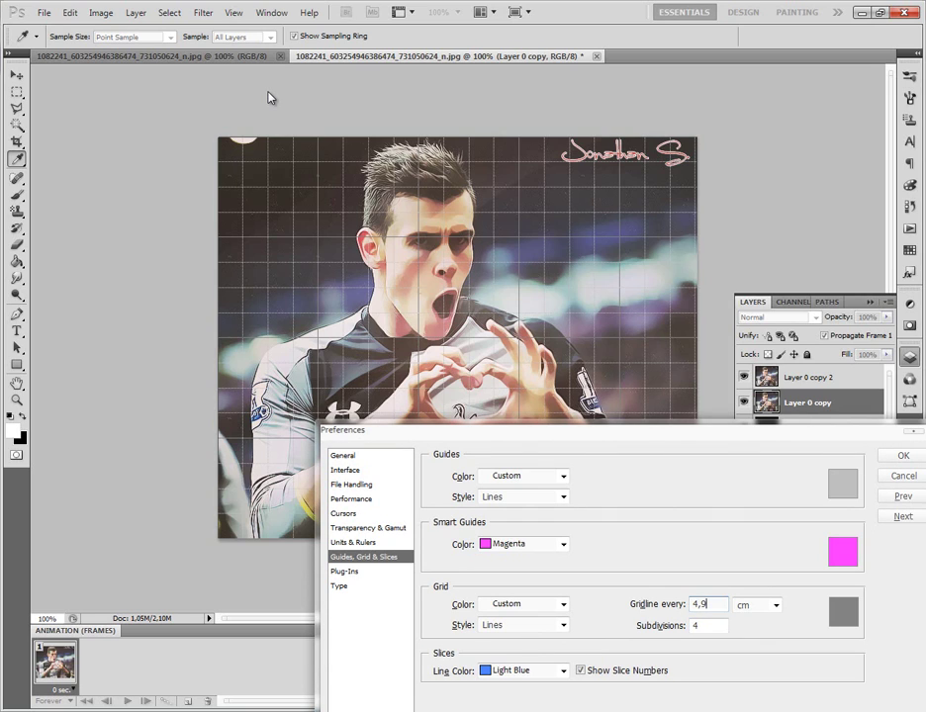
key("ctrl+a")
key("Down")
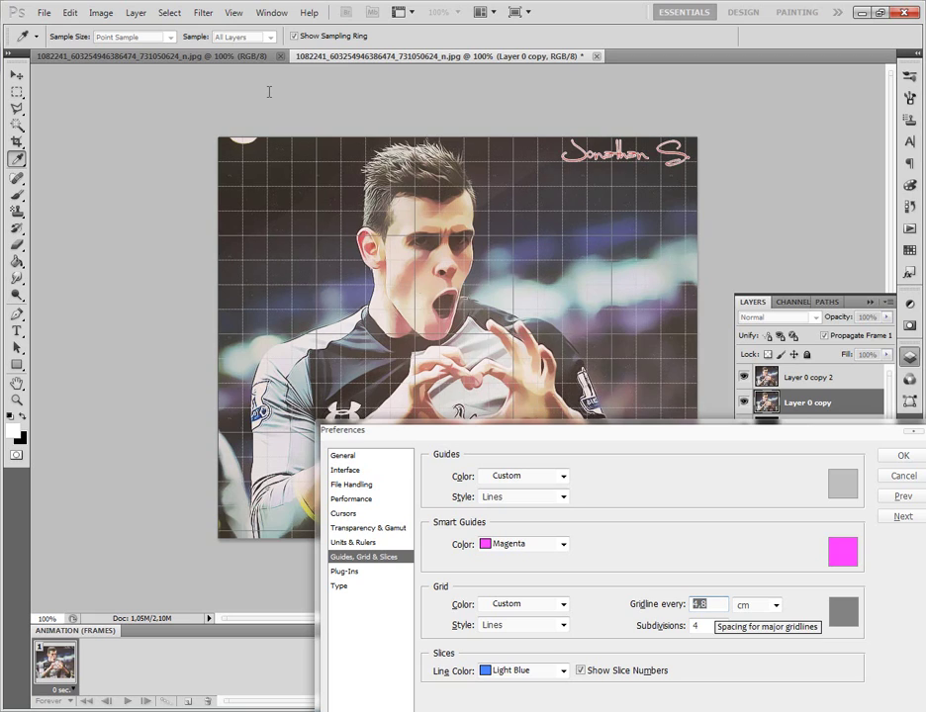
key("Down")
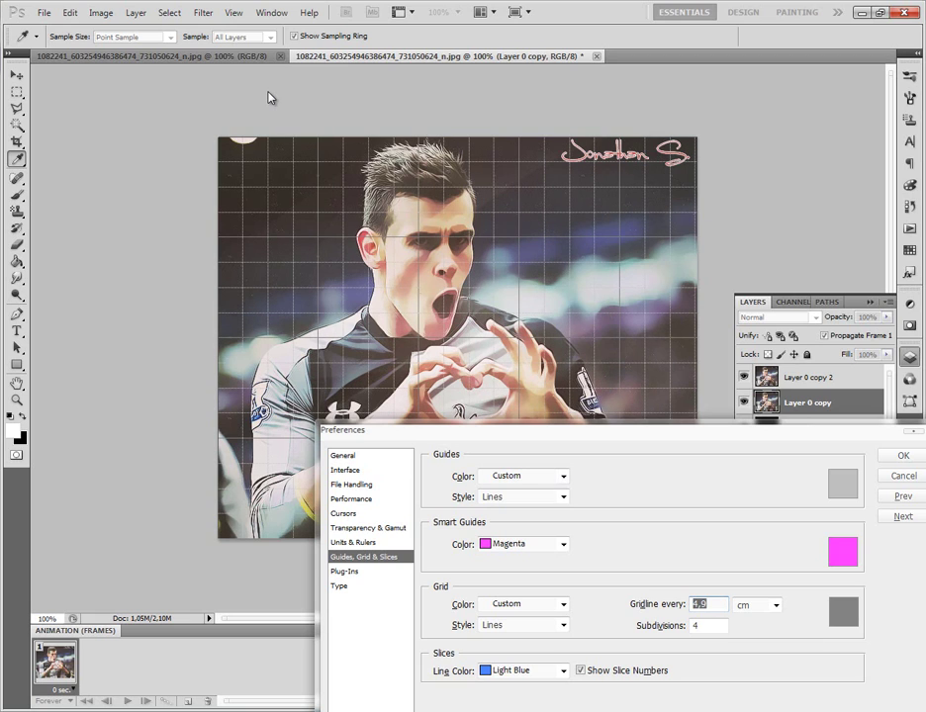
key("Return")
- Marquee-select alternating full-height grid columns and add them as Layer 0 copy's mask
key("g")
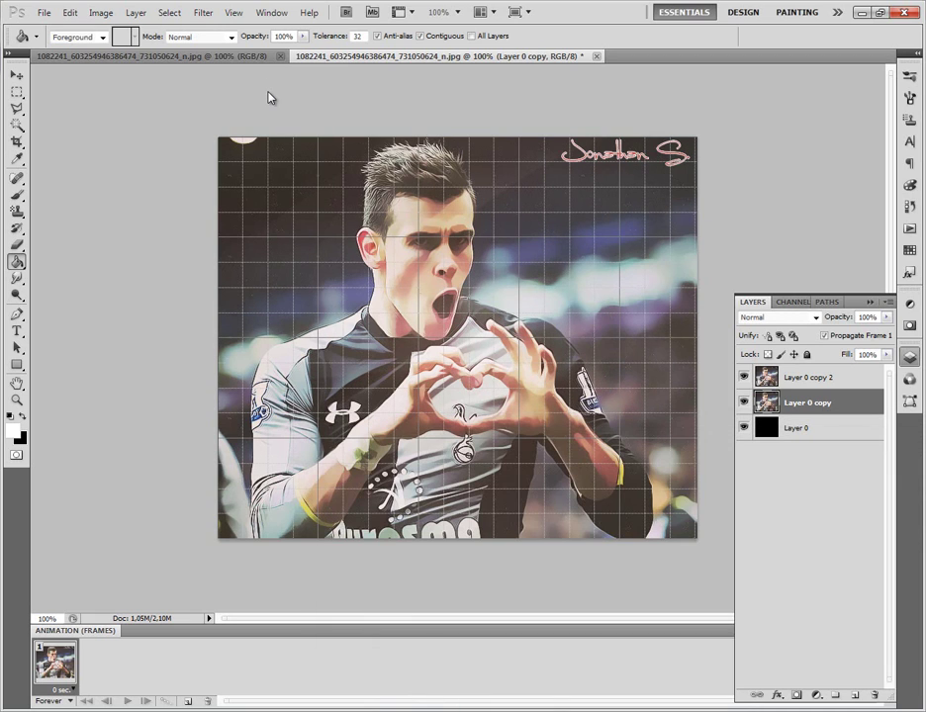
key("m")
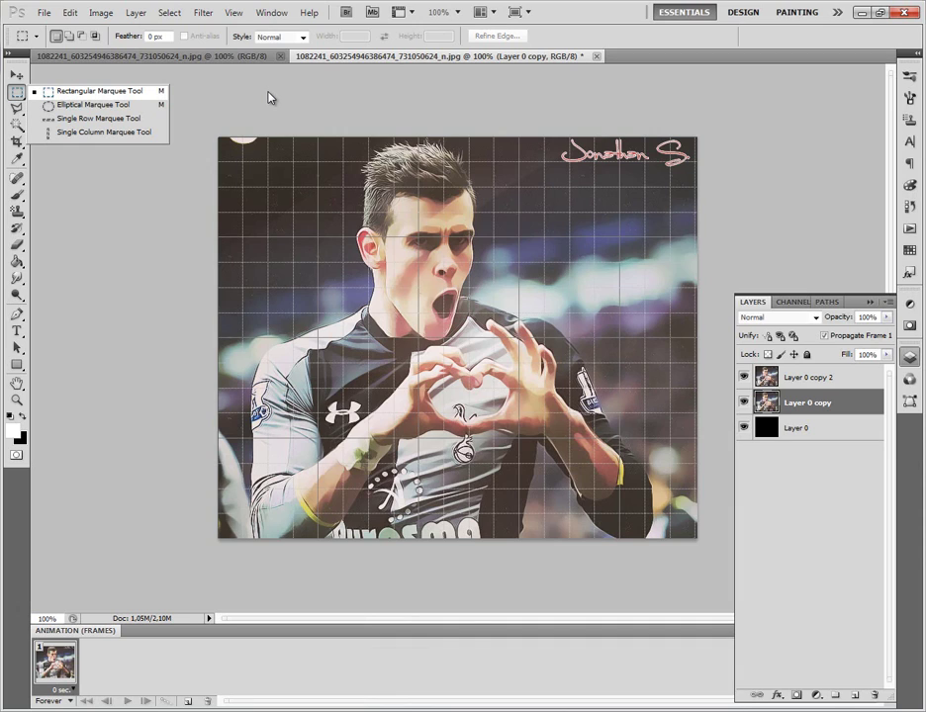
left_click(269, 97)
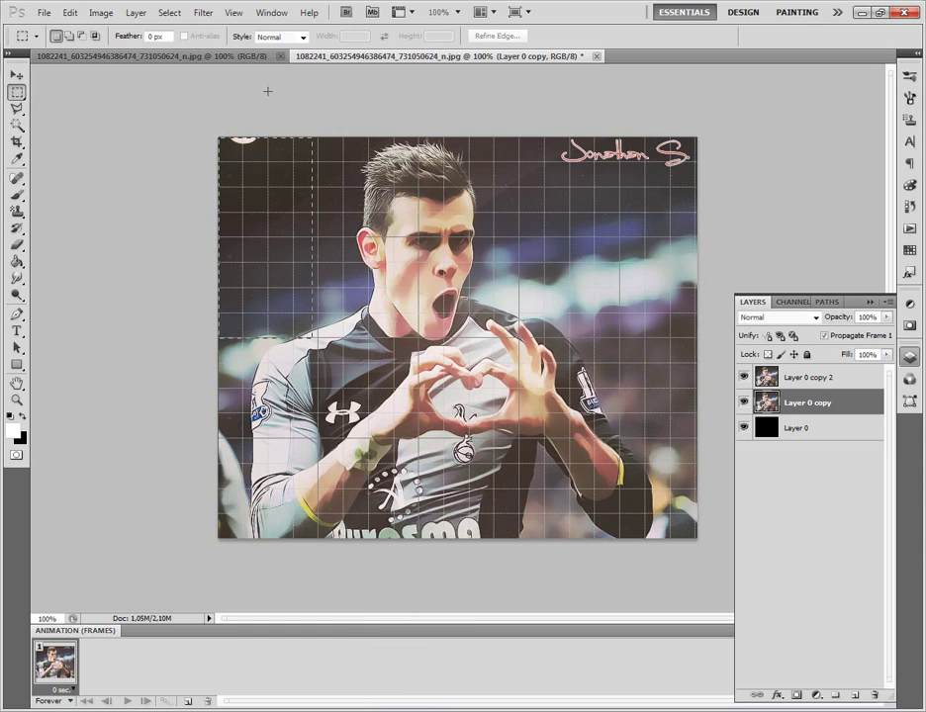
left_click_drag(312, 337, 318, 362)
left_click_drag(317, 475, 318, 539)
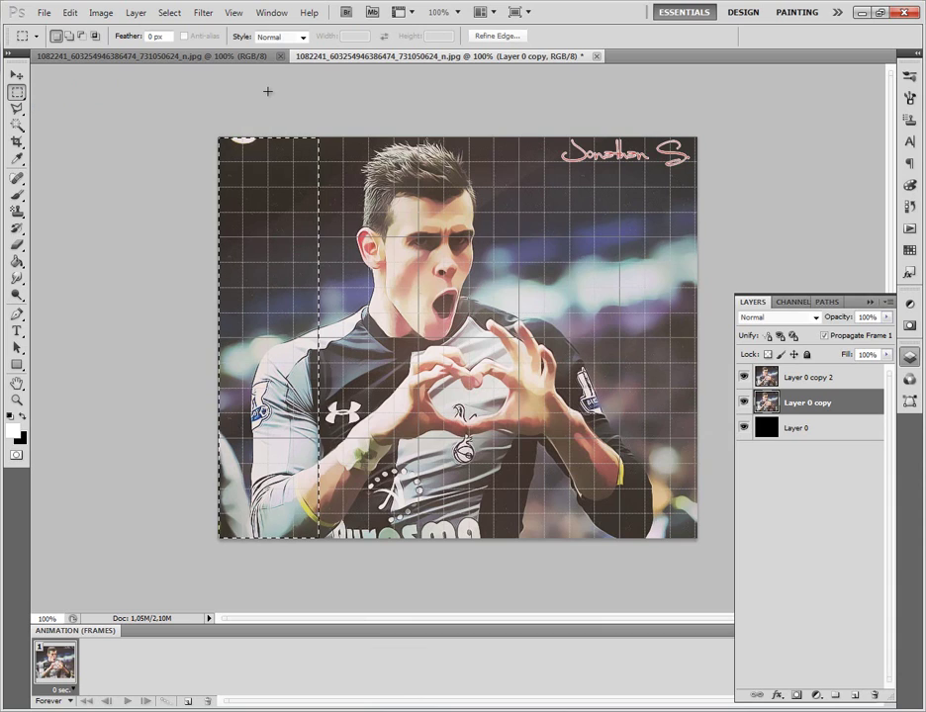
key("shift")
left_click_drag(374, 205, 432, 289)
left_click_drag(469, 327, 444, 406)
mouse_move(469, 137)
left_mouse_down()
mouse_move(547, 311)
mouse_move(545, 539)
mouse_move(571, 539)
left_mouse_up()
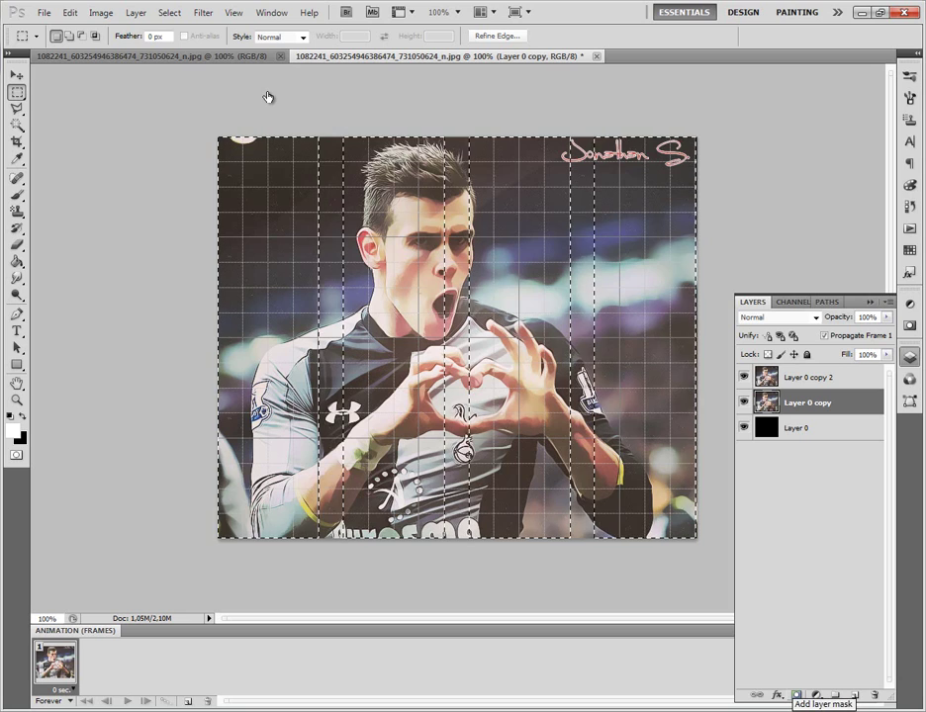
left_click(796, 695)
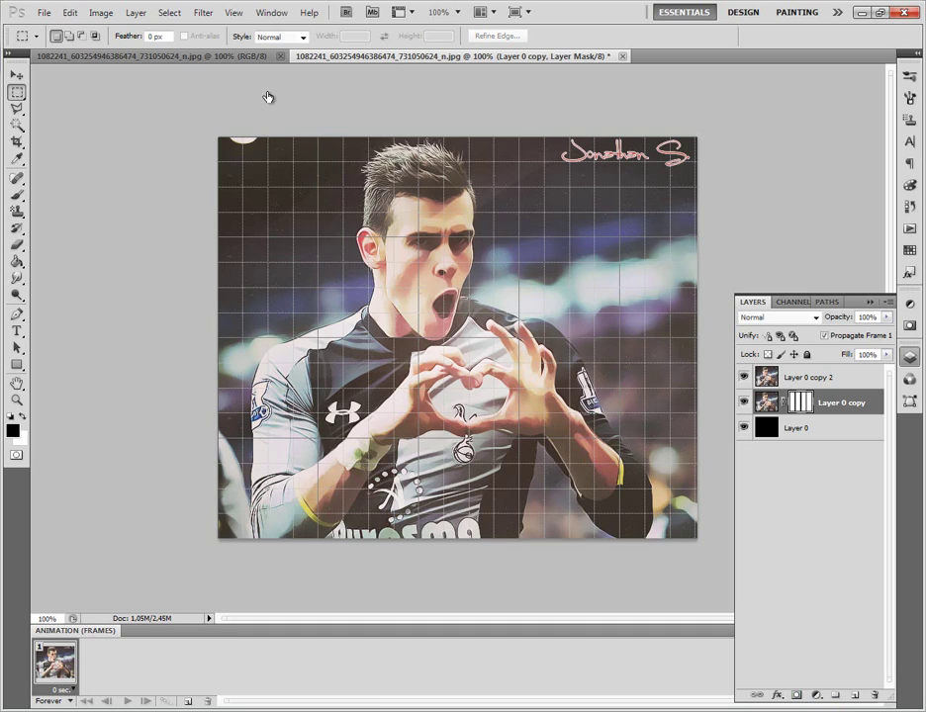
- On Layer 0 copy 2, select alternating full-width grid rows and add them as its layer mask
key("alt+bracketright")
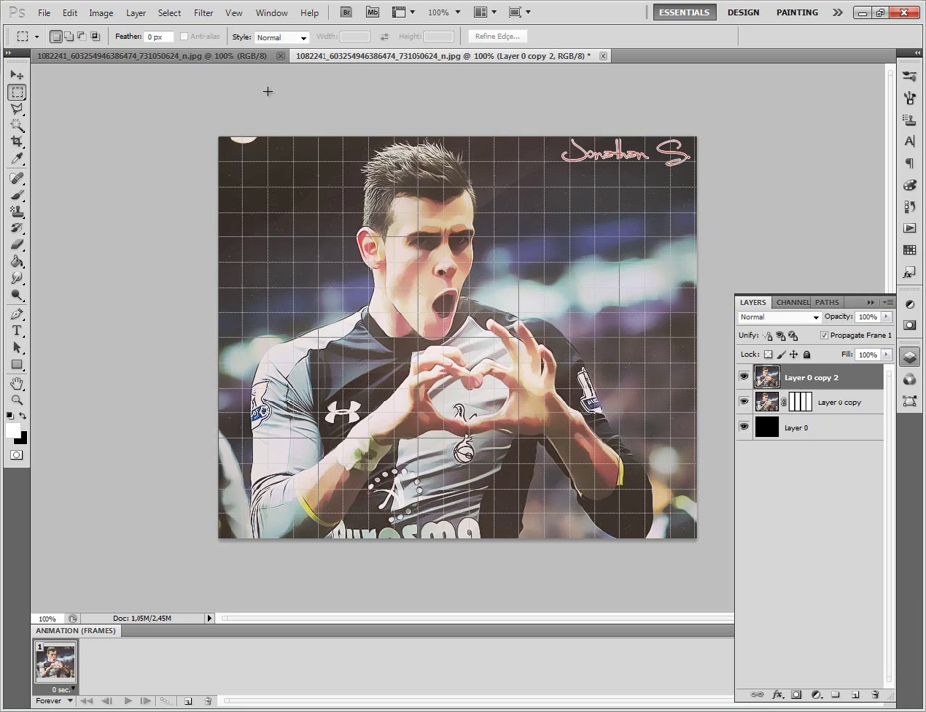
key("ctrl+a")
key("shift+Up")
key("Up")
key("Up")
key("Up")
key("Down")
key("Down")
key("Down")
key("shift+Left")
key("shift")
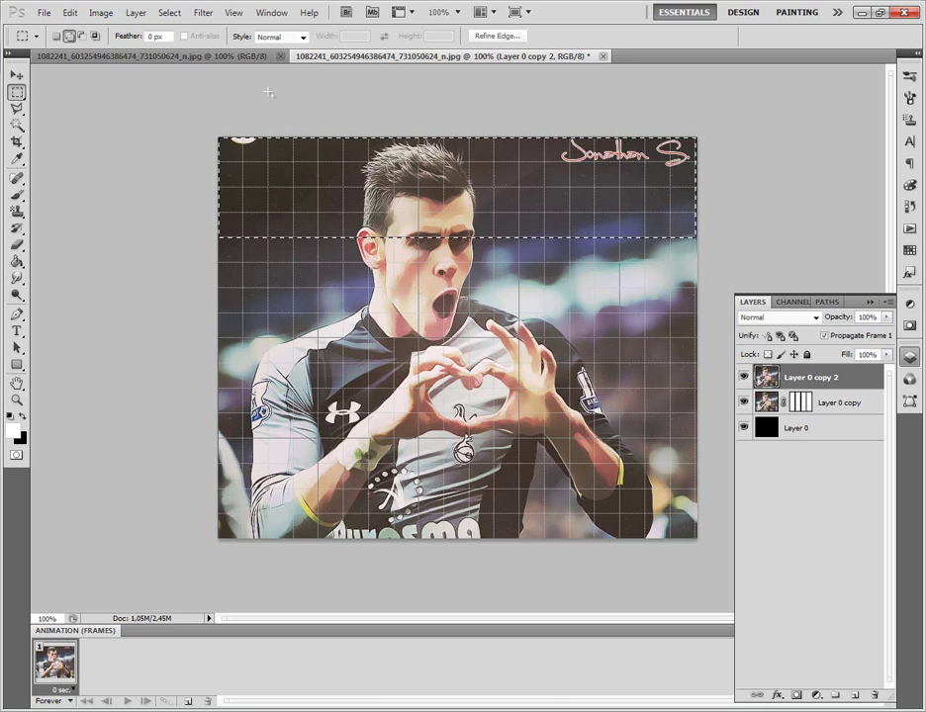
left_click_drag(219, 262, 697, 363)
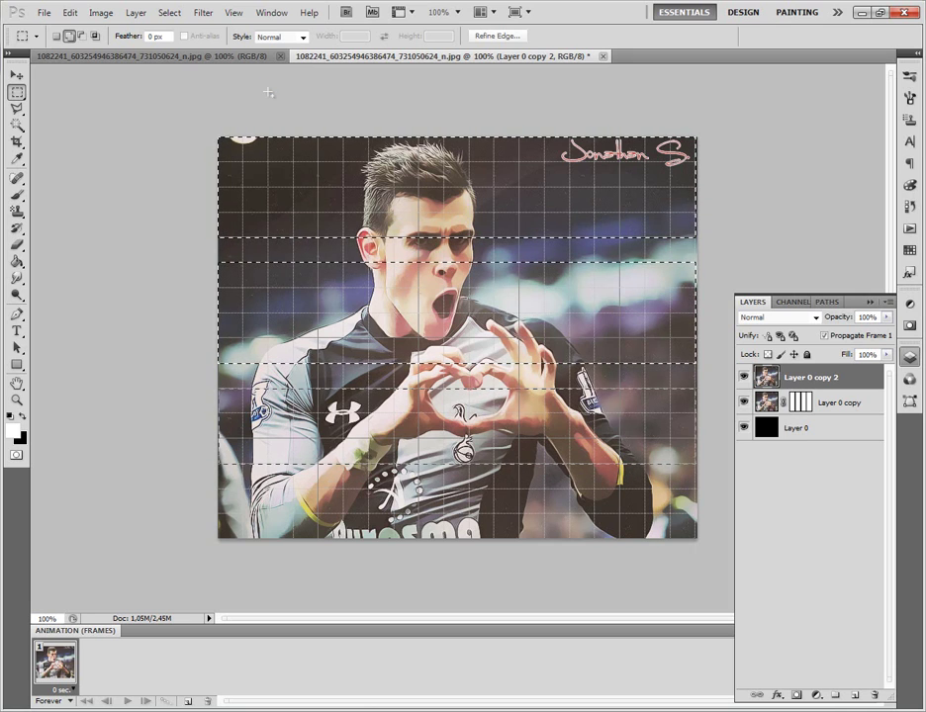
left_click_drag(219, 389, 696, 463)
left_click_drag(218, 463, 697, 487)
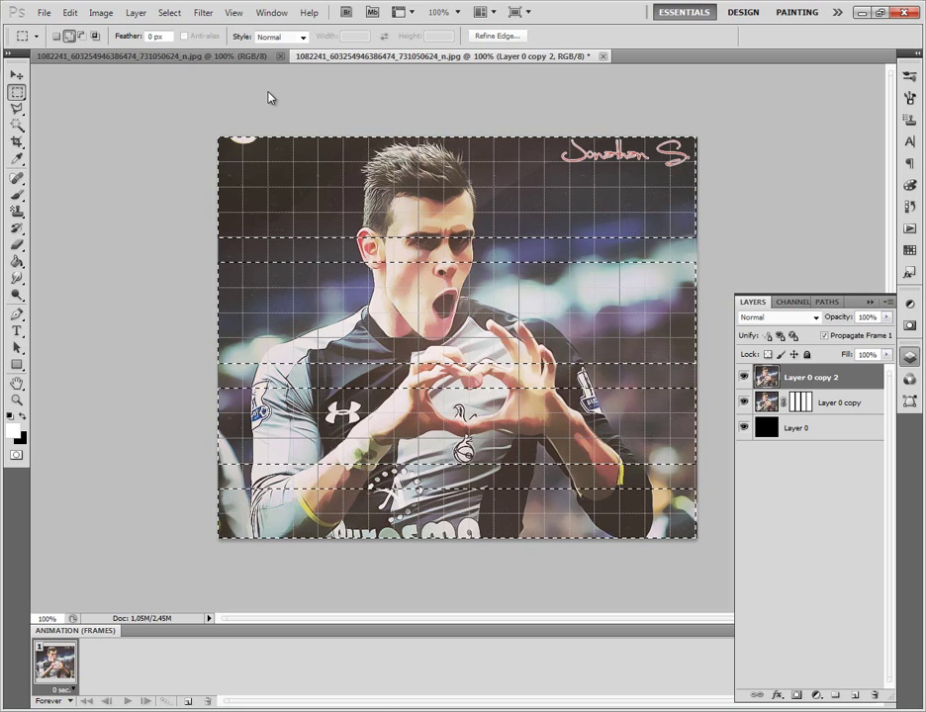
left_click(797, 696)
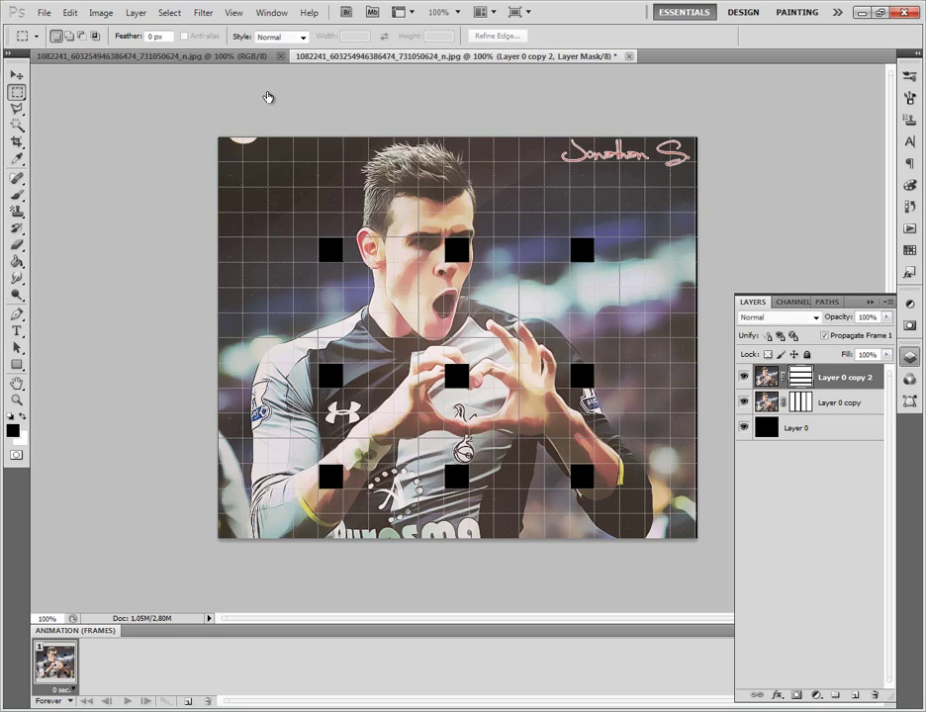
- Rename Layer 0 copy to 01 and Layer 0 copy 2 to 02, then target layer 01's mask
key("alt+bracketleft")
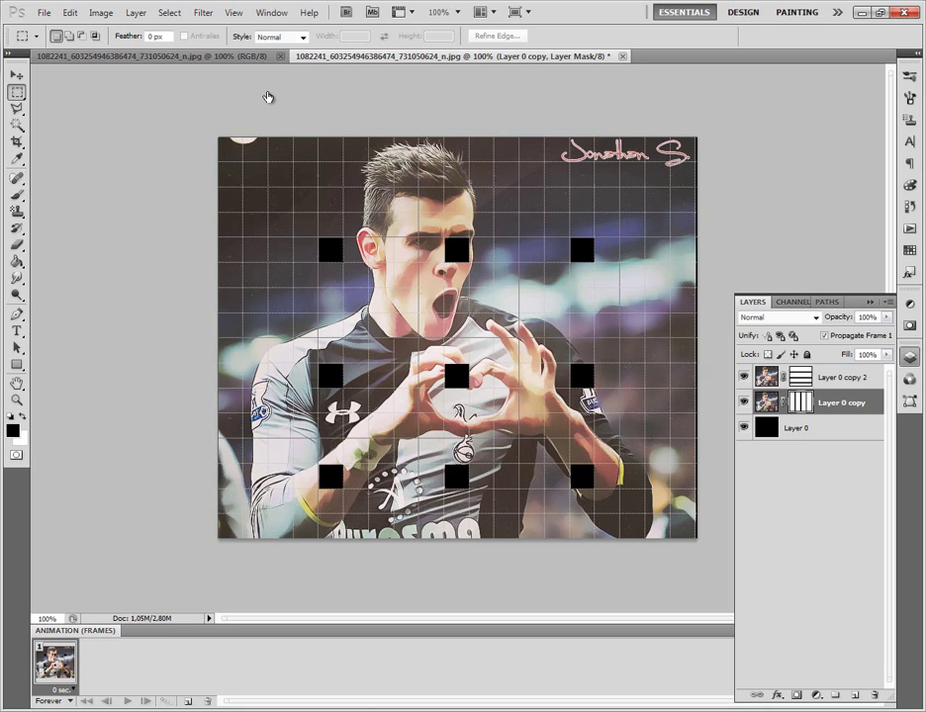
double_click(841, 402)
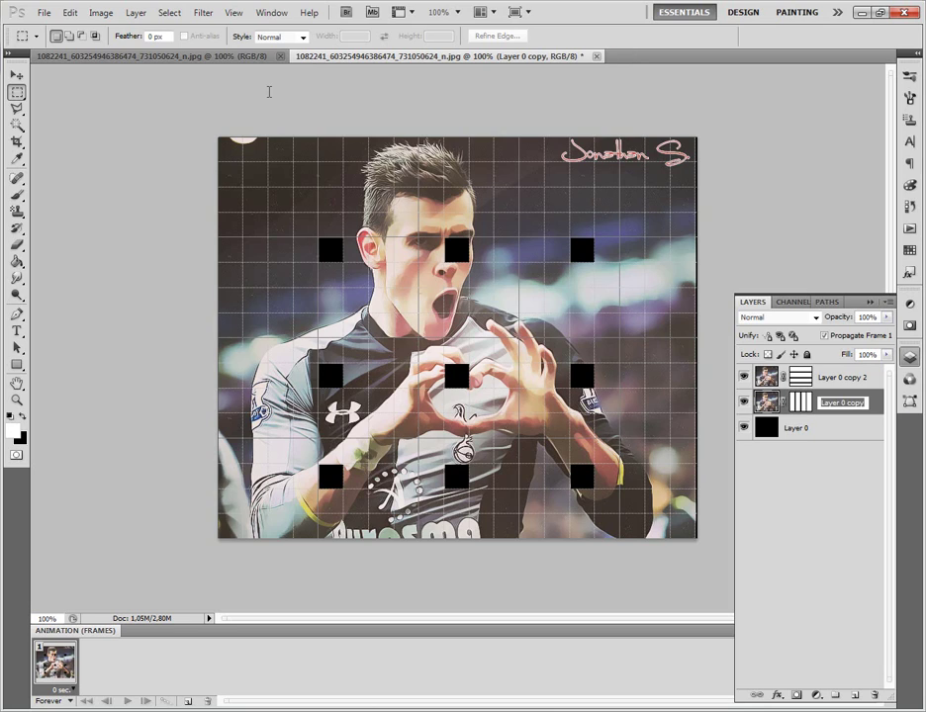
type("01")
key("Return")
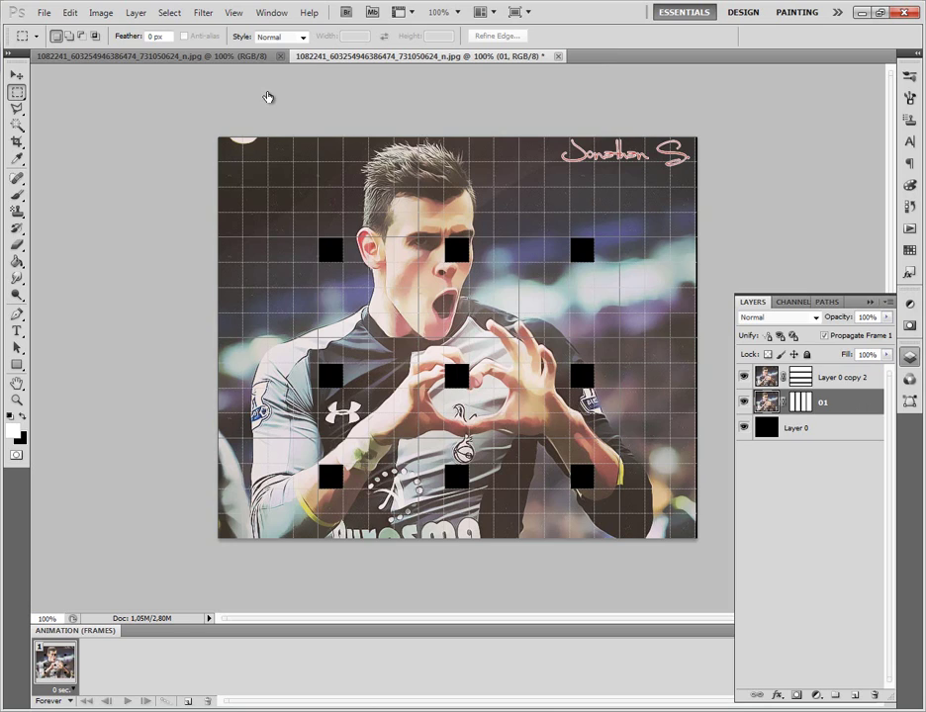
key("alt+bracketright")
type("02")
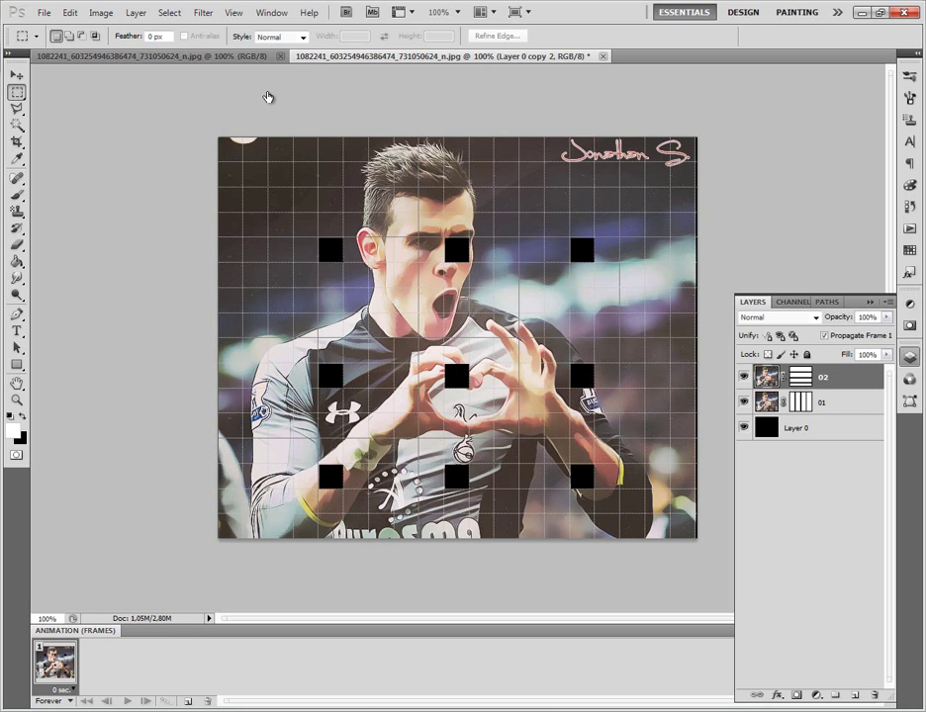
key("Return")
key("alt+bracketleft")
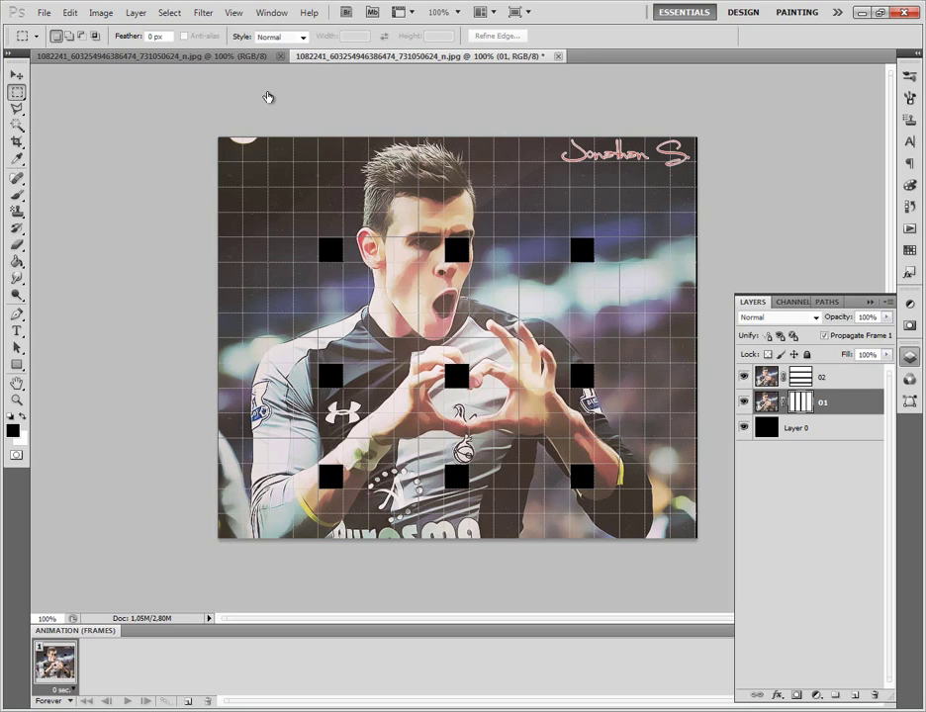
key("ctrl+backslash")
key("x")
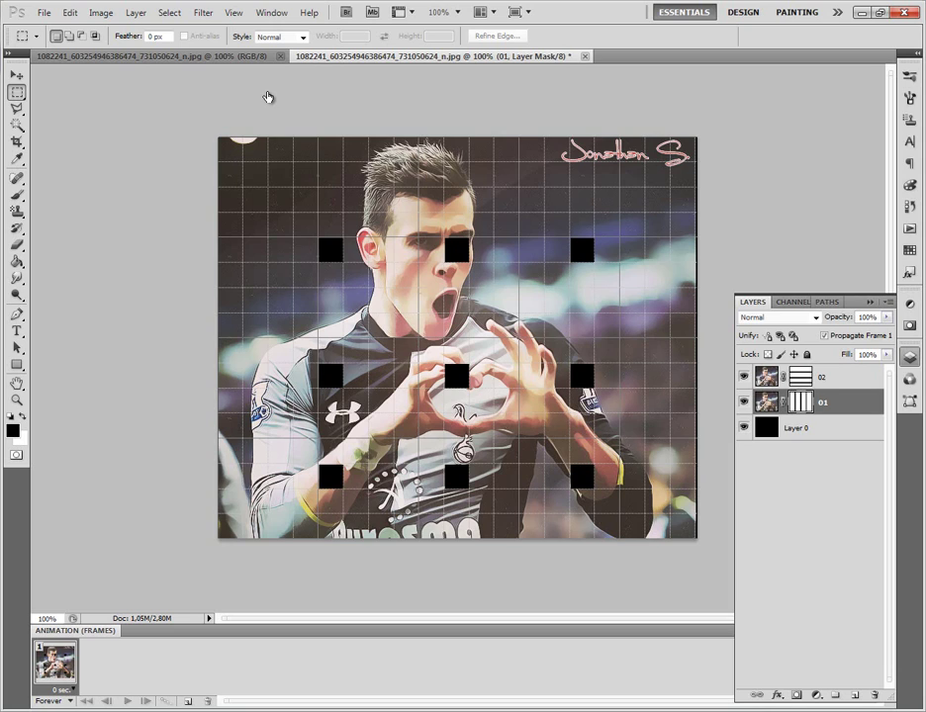
- Load layer 01's vertical strips as a selection and subtract alternate grid cells from it
key("ctrl+alt+backslash")
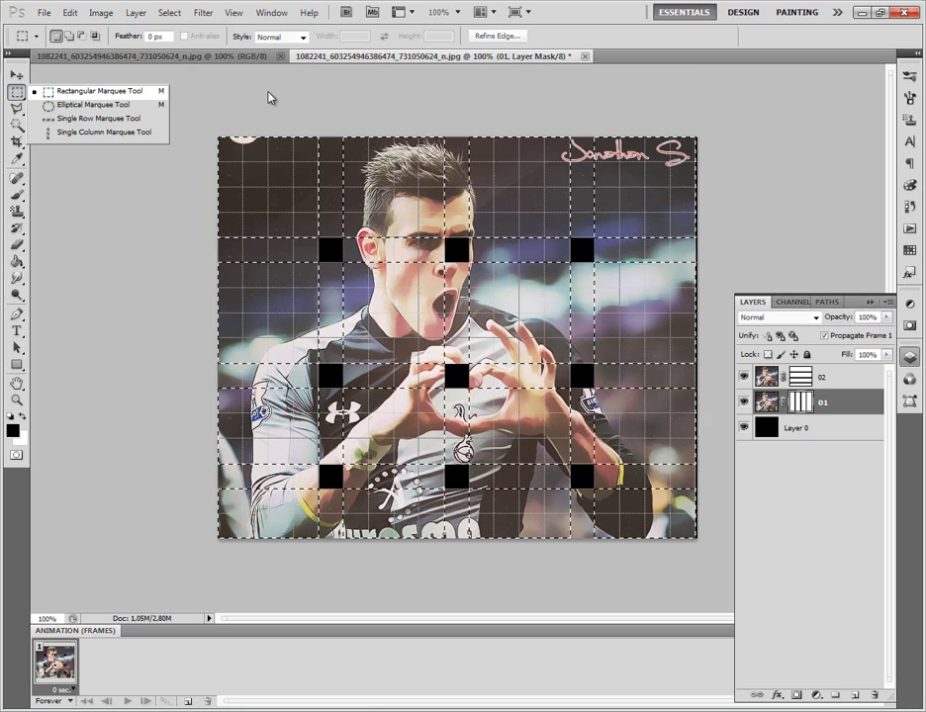
left_click(269, 95)
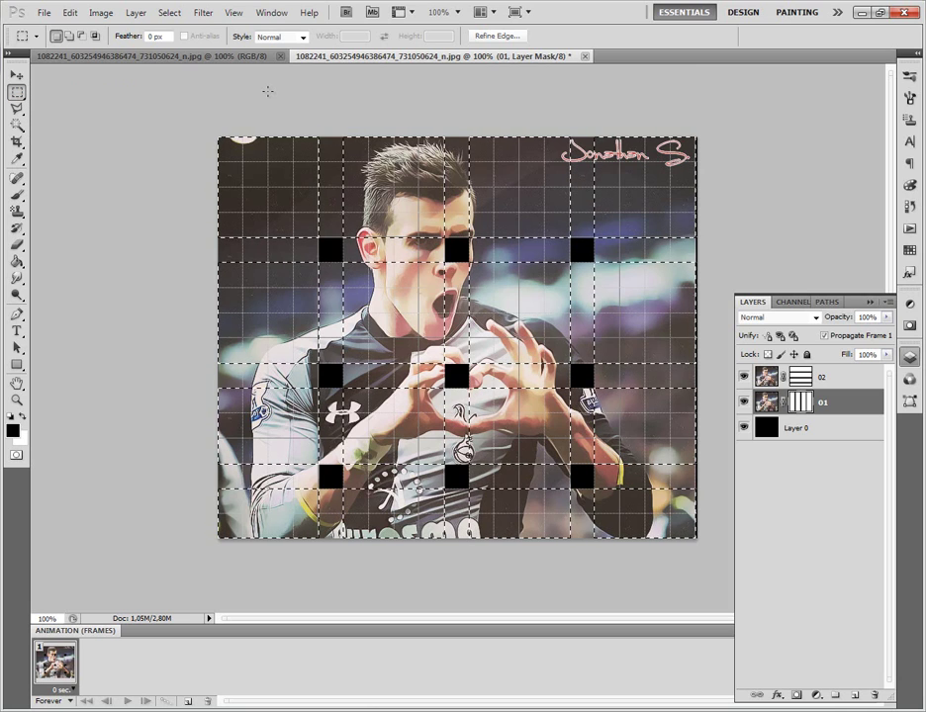
key("alt")
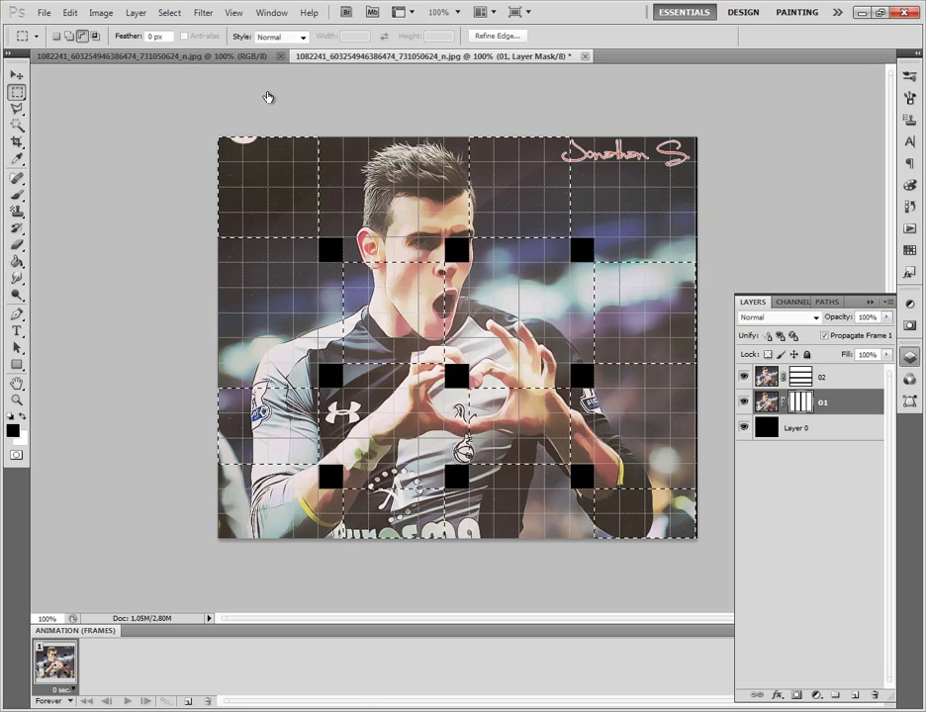
key("ctrl+2")
key("x")
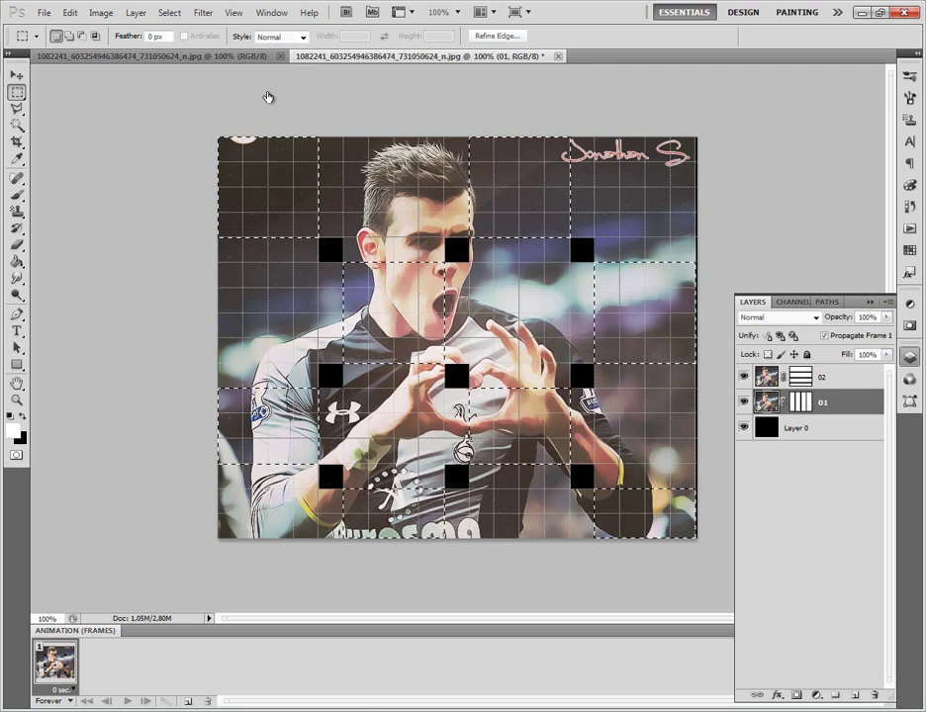
- Copy the selected cells from layer 01 onto new Layer 1, briefly hiding layers 02 and 01 to check
key("ctrl+j")
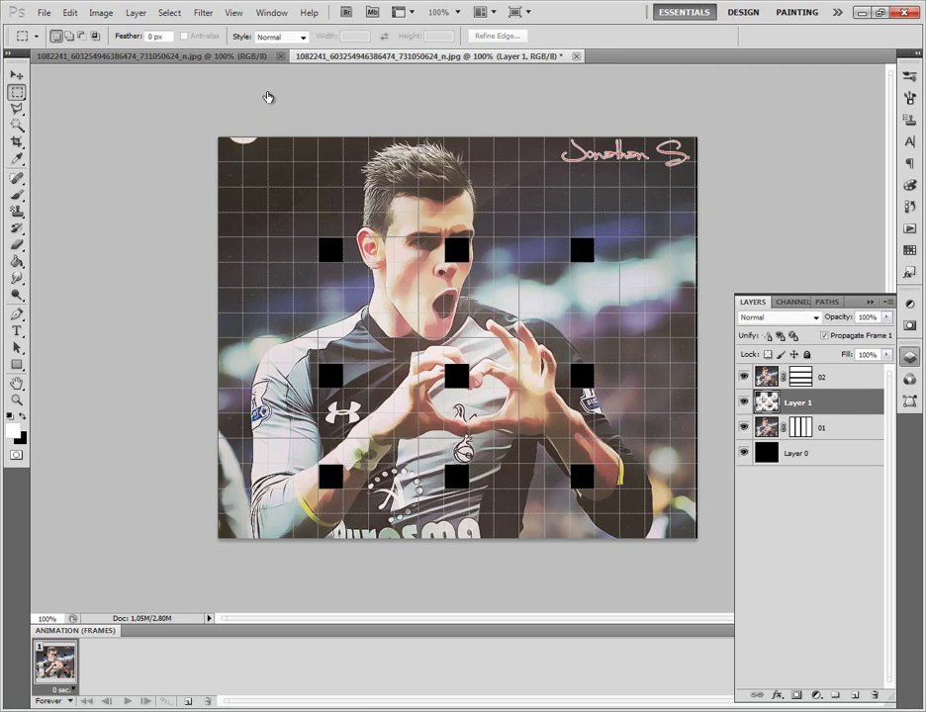
left_click(744, 377)
left_click(744, 427)
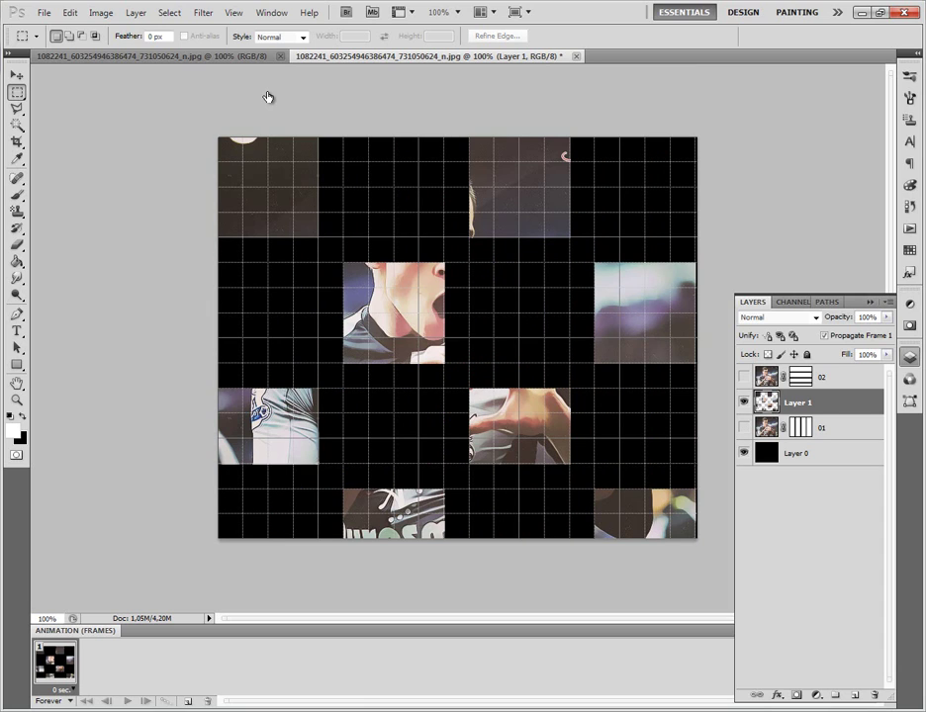
key("ctrl+z")
key("ctrl+z")
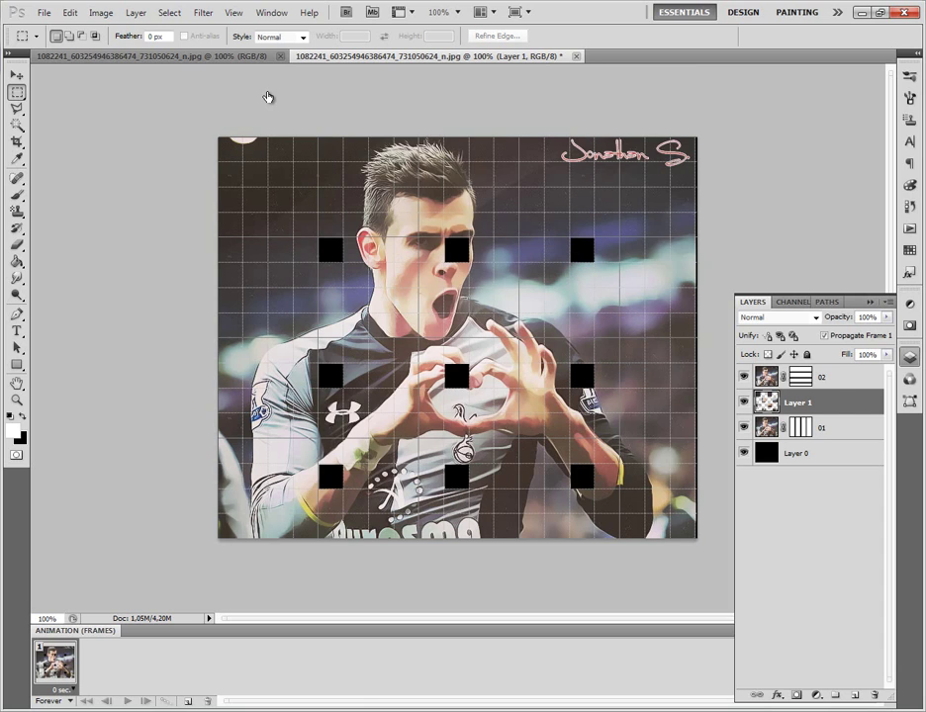
key("ctrl+z")
key("ctrl+z")
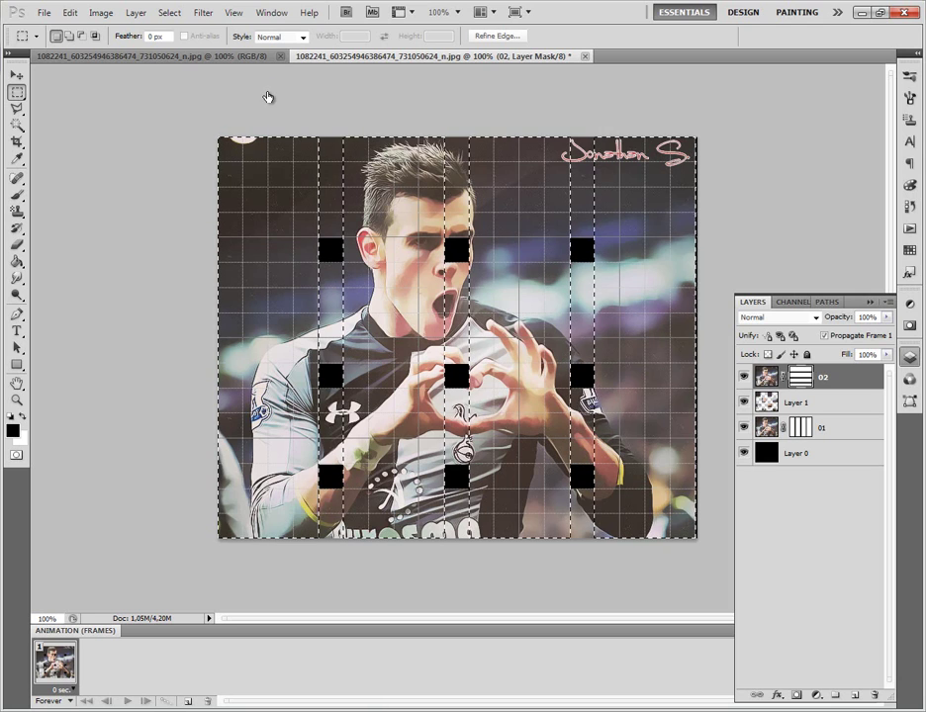
- Add layer 02's horizontal strips to the selection and trim alternating grid cells out of it
key("ctrl+alt+z")
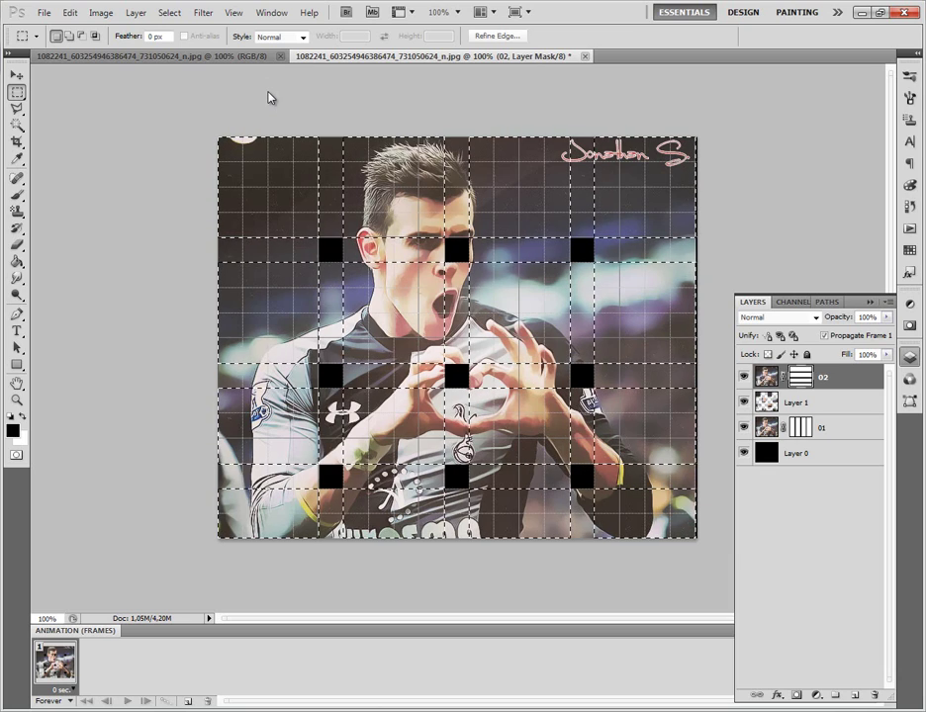
key("alt")
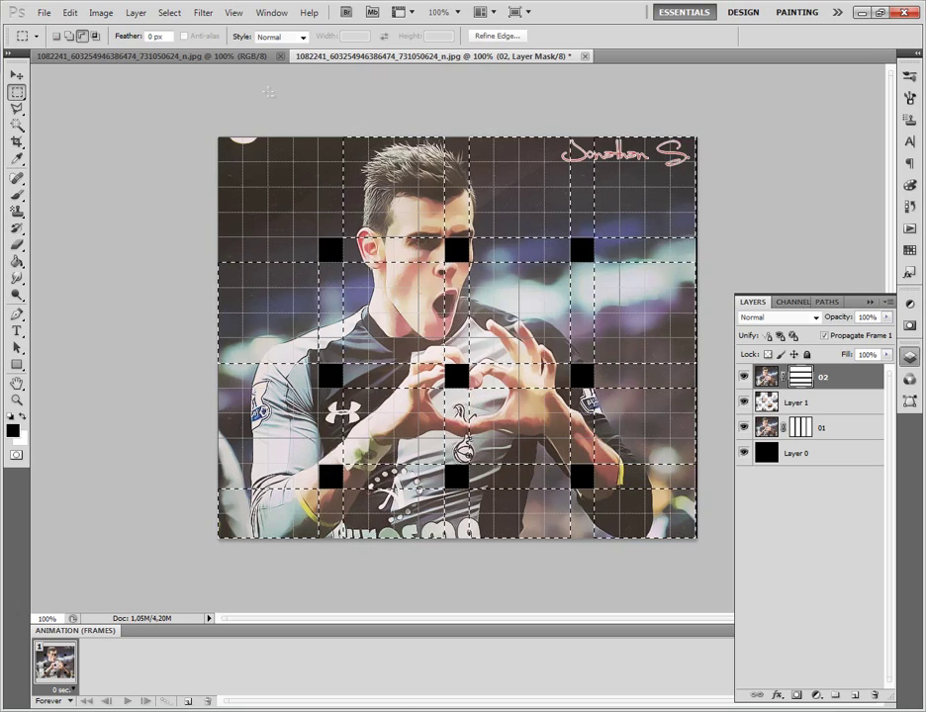
key("Delete")
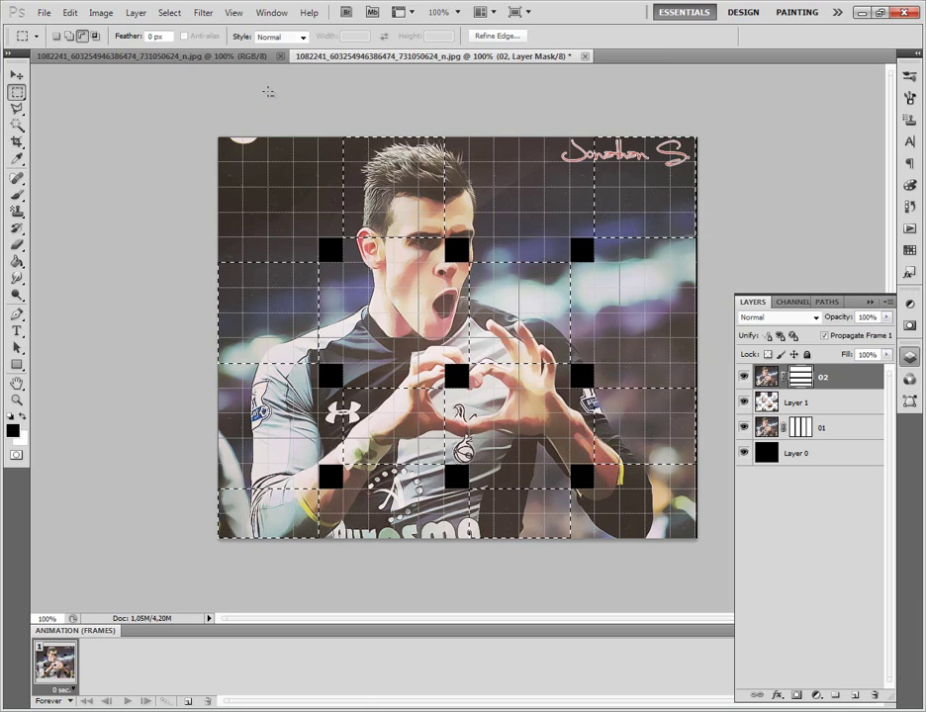
- Stamp layer 02's selected grid cells onto a new Layer 2 at the top and deselect
key("ctrl+2")
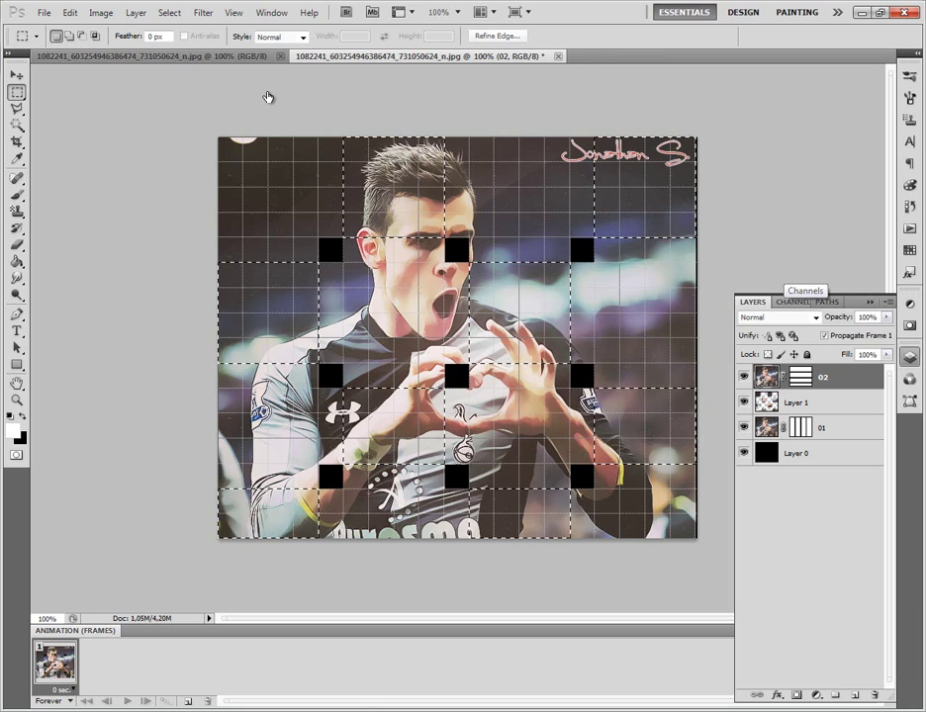
key("ctrl+shift+alt+n")
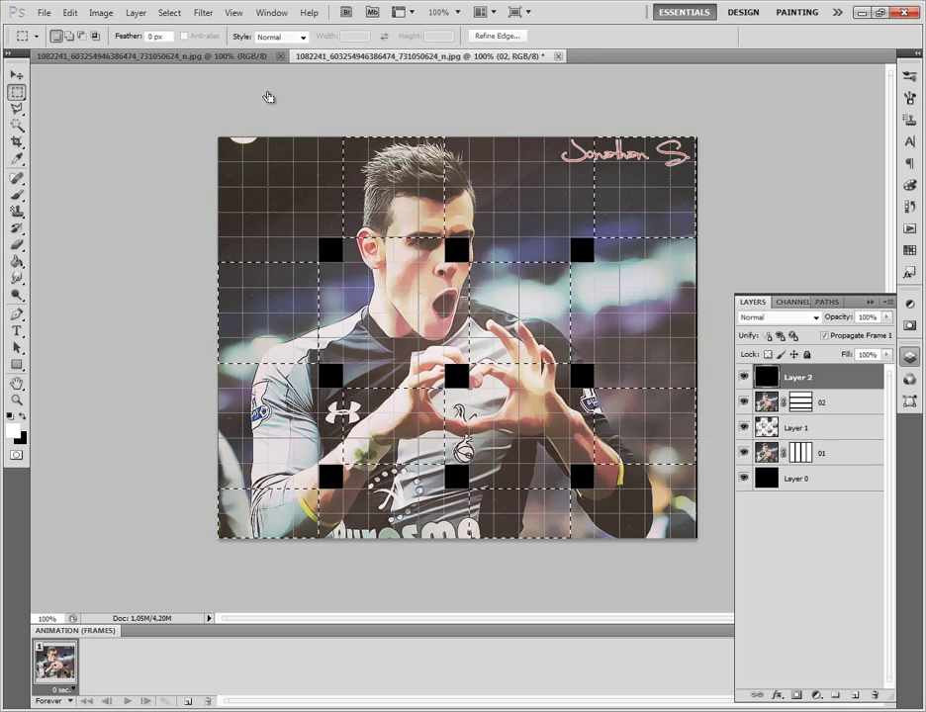
key("ctrl+shift+alt+e")
key("ctrl+d")
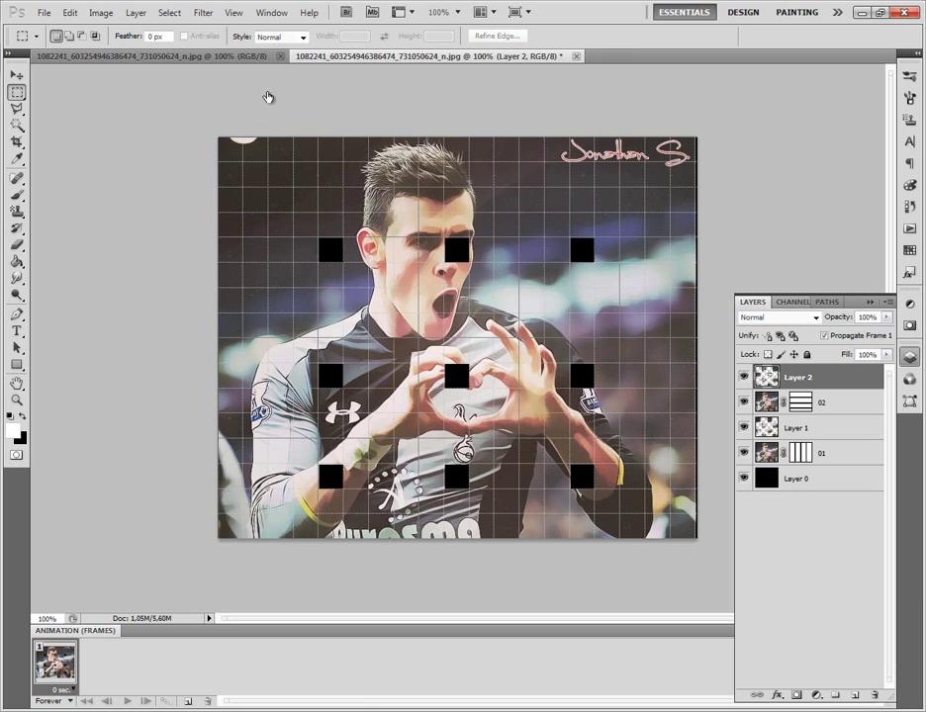
- Clip Layer 2 to the masked photo layer beneath it as a clipping mask
right_click(809, 377)
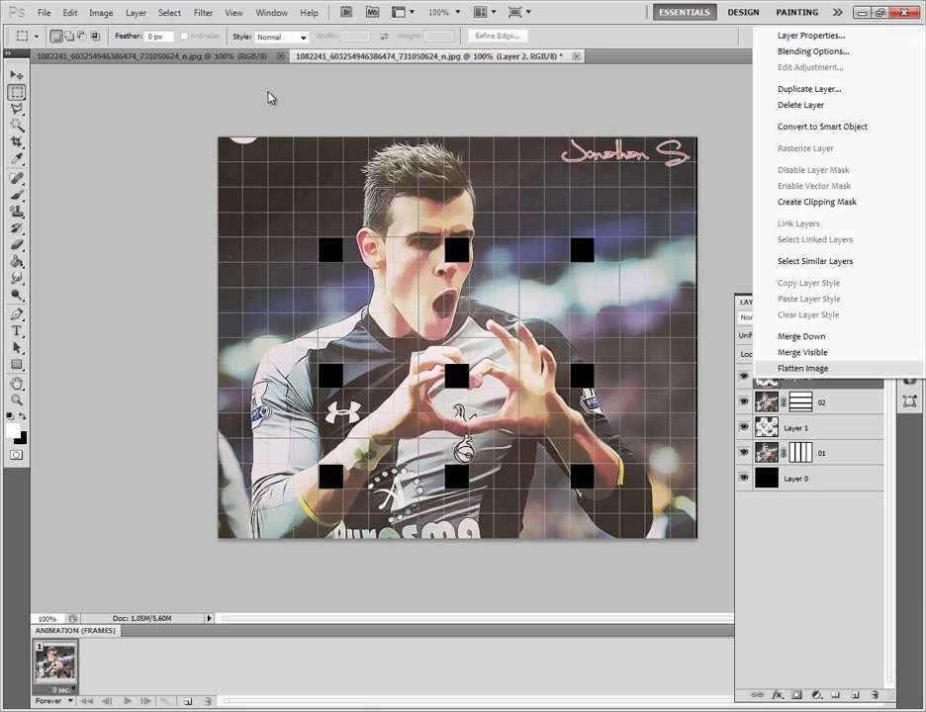
left_click(817, 202)
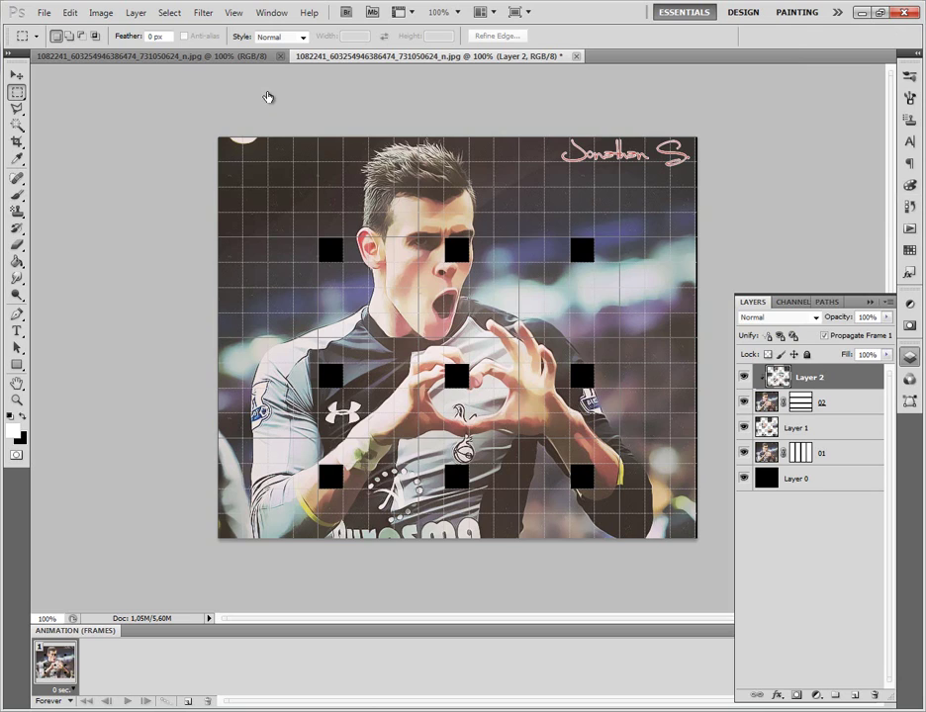
right_click(809, 377)
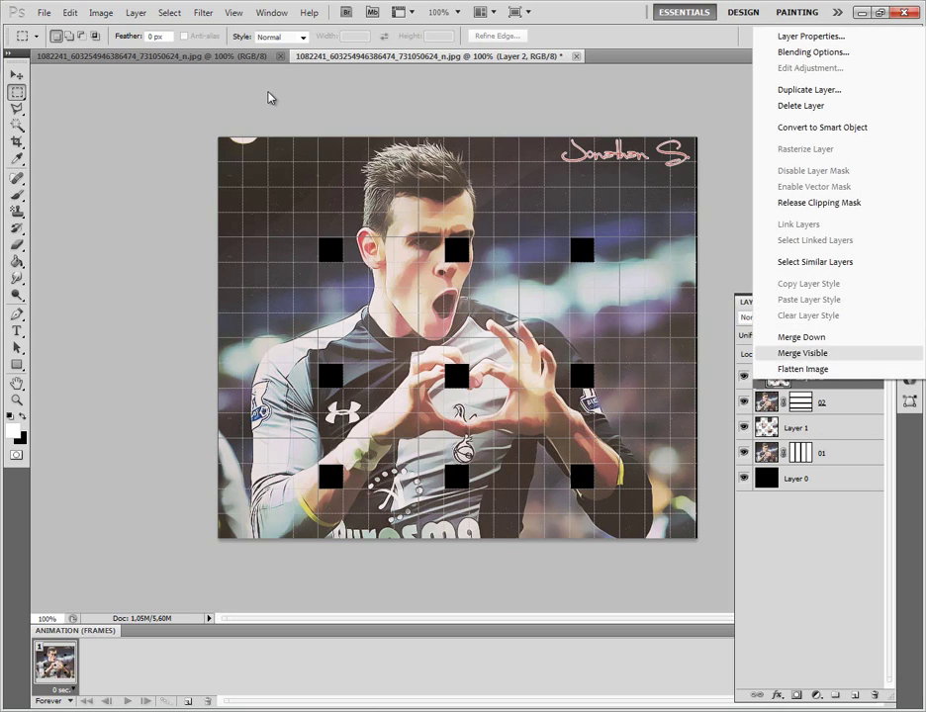
left_click(819, 202)
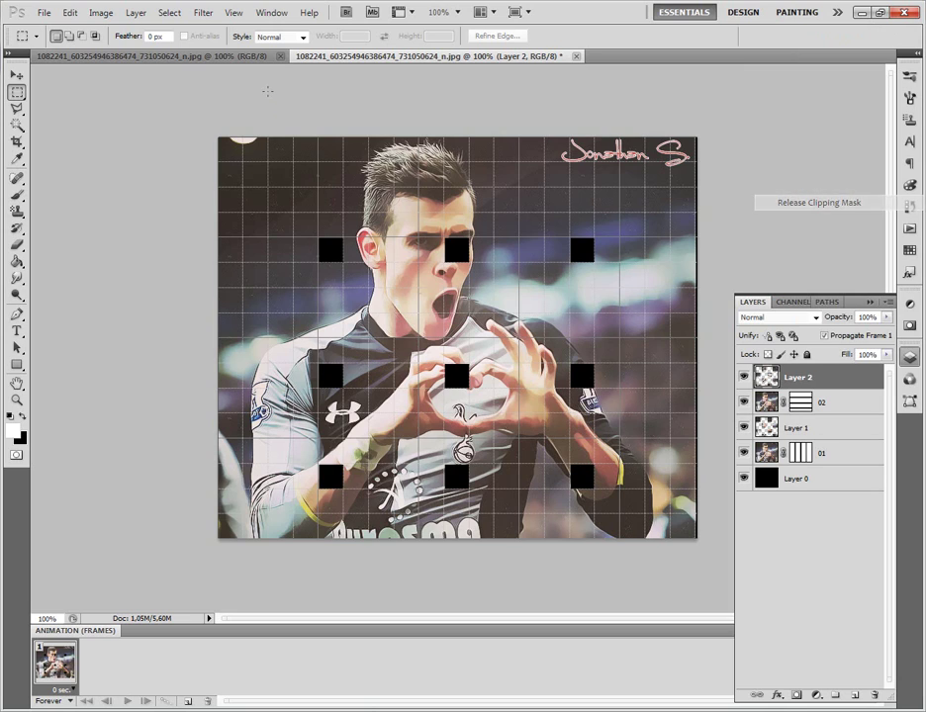
right_click(809, 377)
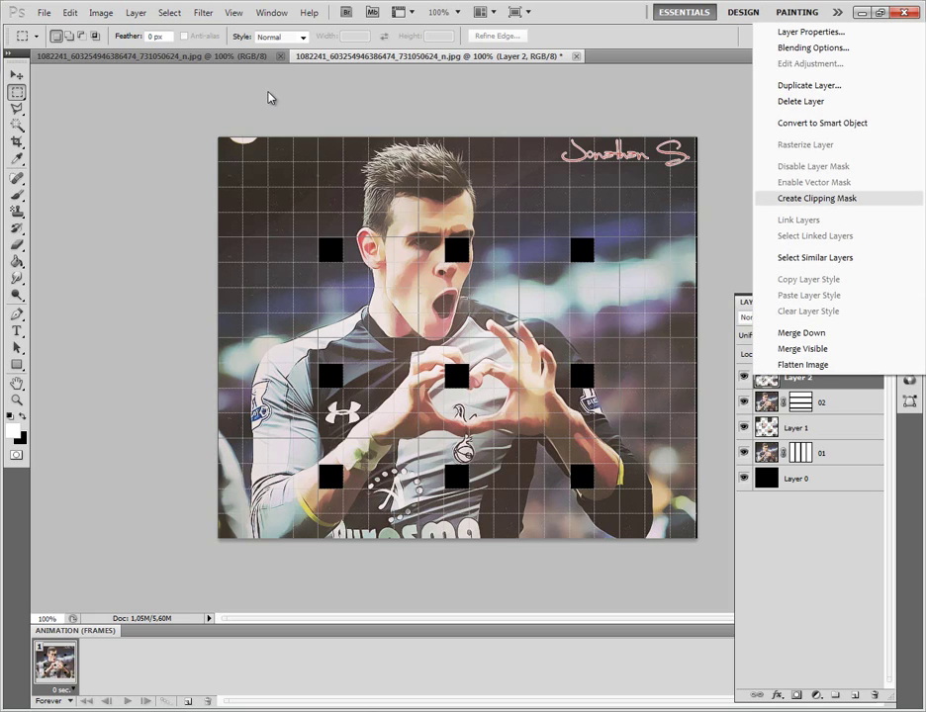
left_click(817, 198)
- Clip Layer 1 to the masked photo layer below it
left_click(810, 428)
right_click(809, 429)
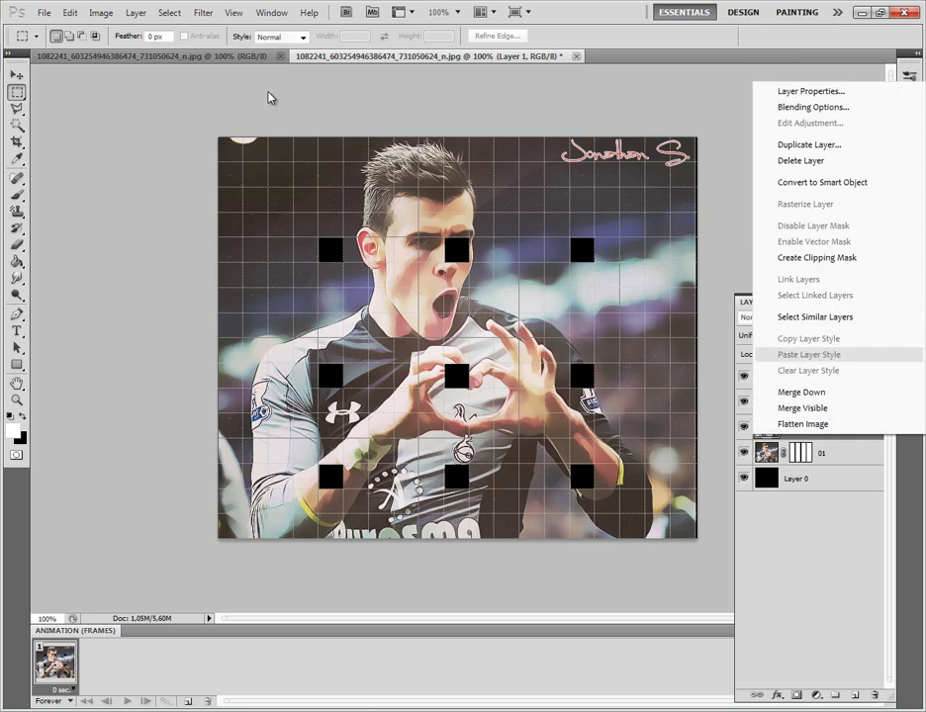
left_click(817, 257)
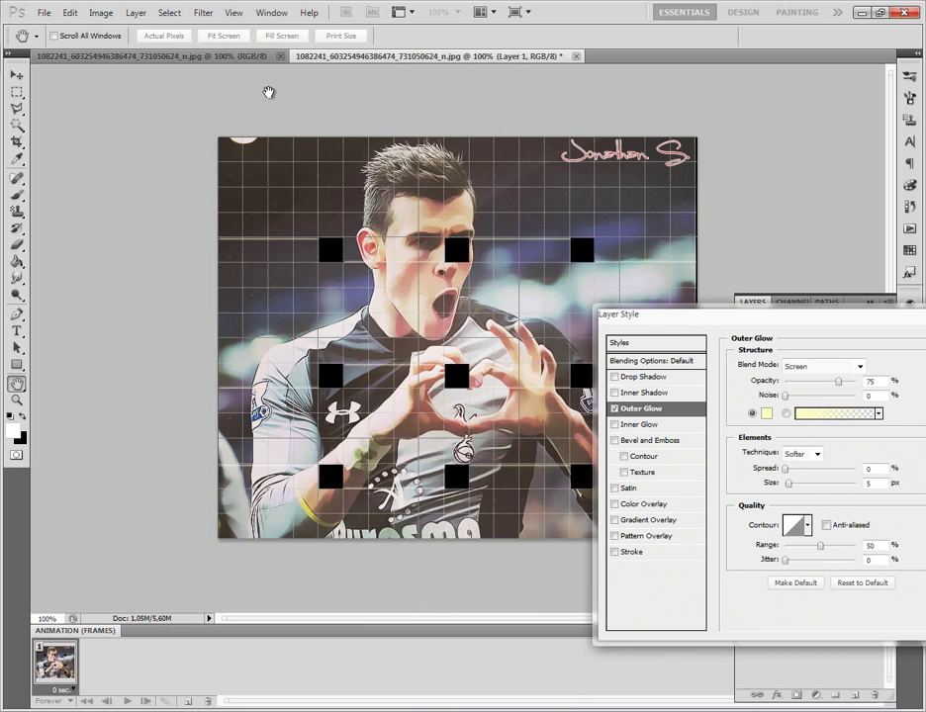
- Set Layer 1's outer glow to 100% opacity, Multiply blend mode and black colour
key("shift+Up")
key("shift+Up")
key("shift+Up")
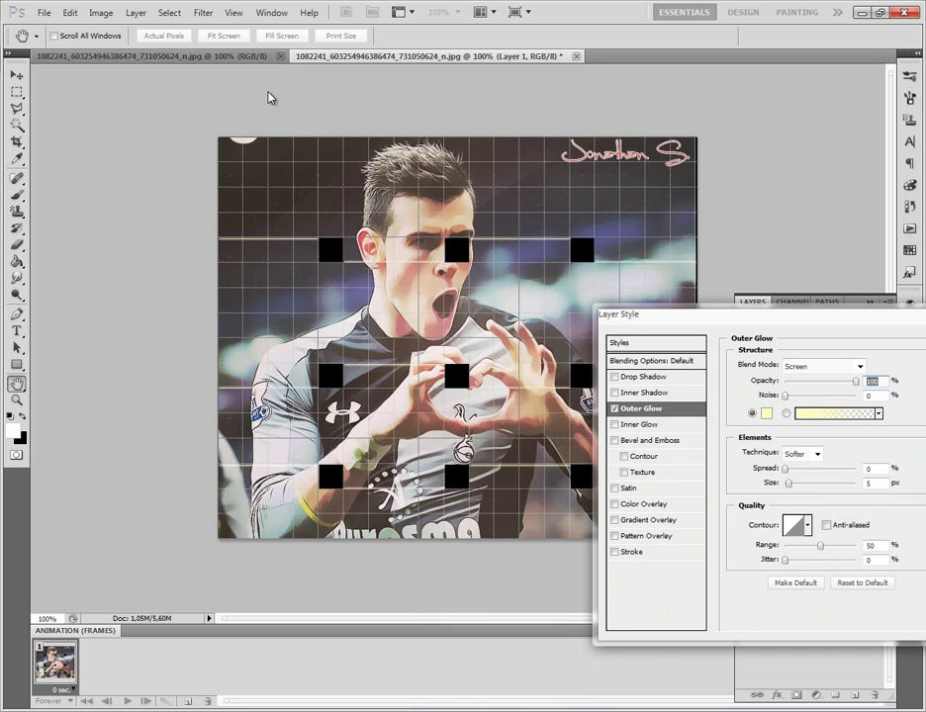
key("shift+Tab")
key("alt+Down")
key("m")
key("Return")
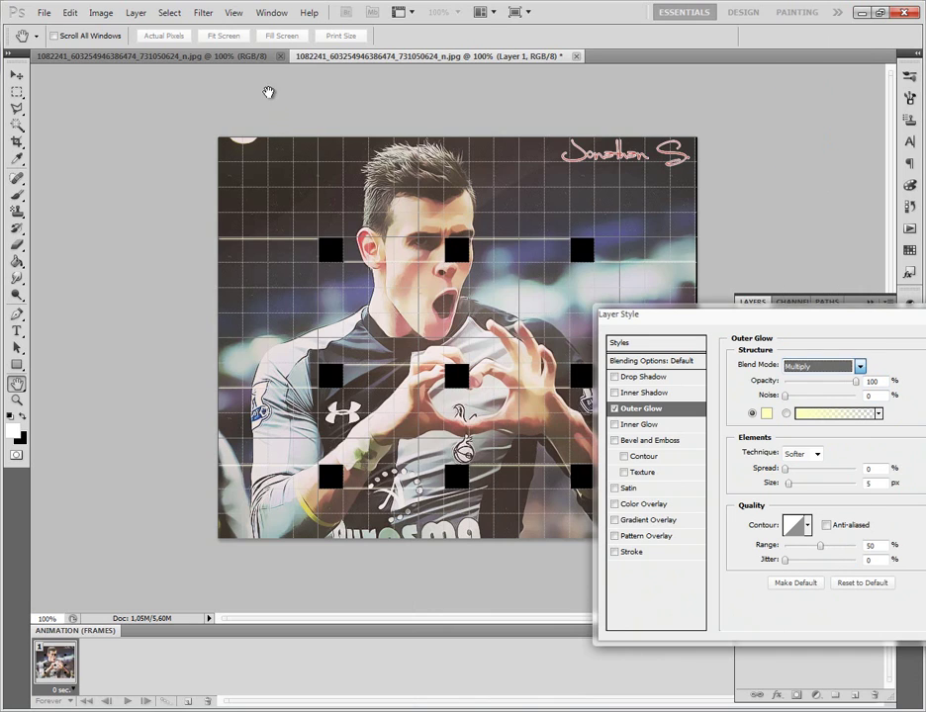
key("space")
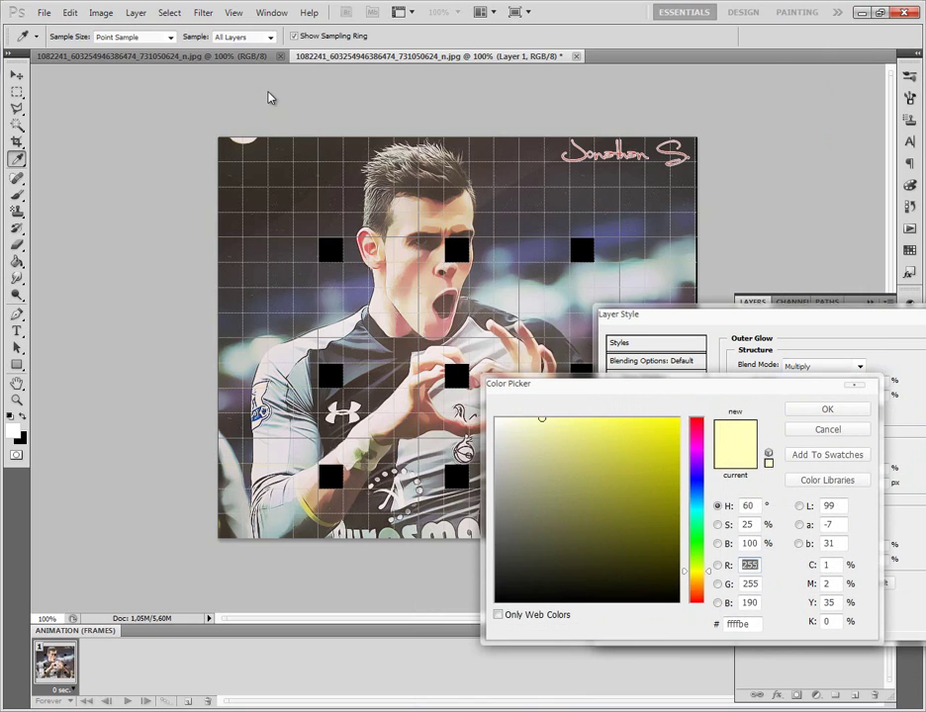
type("0")
key("Tab")
type("0")
key("Tab")
type("0")
key("Return")
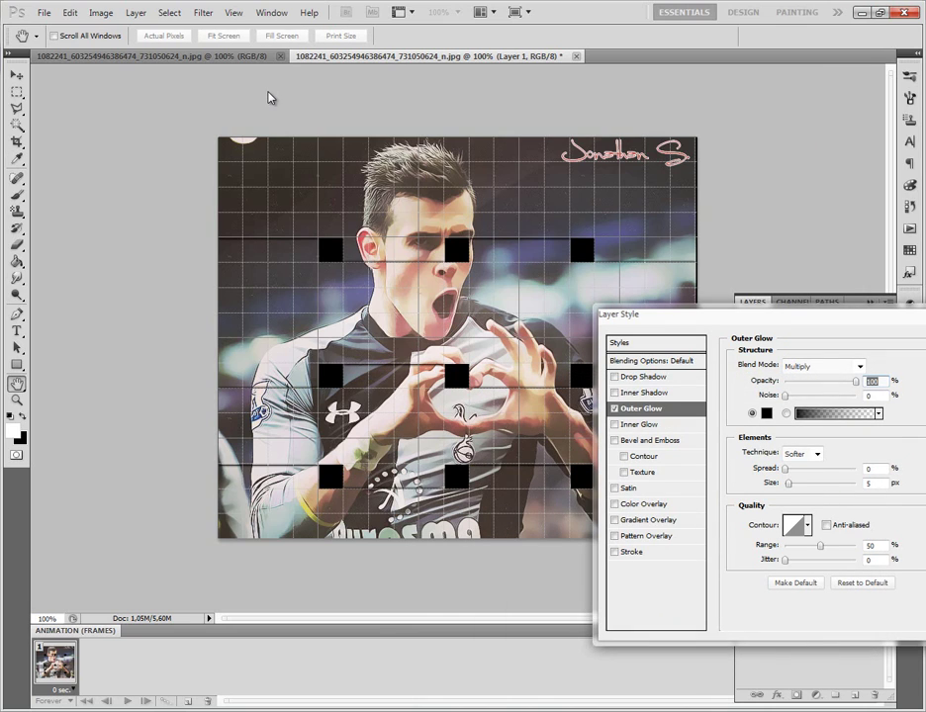
- Set the glow size to about 16 px and apply the outer glow
key("Tab")
key("Tab")
key("Tab")
type("16")
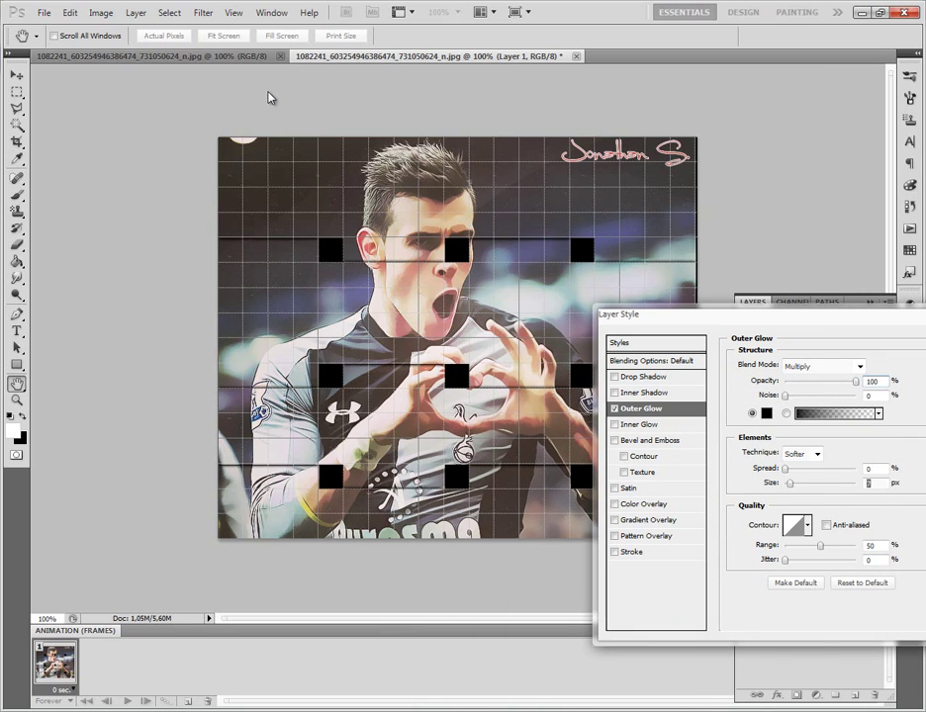
key("Up")
key("Up")
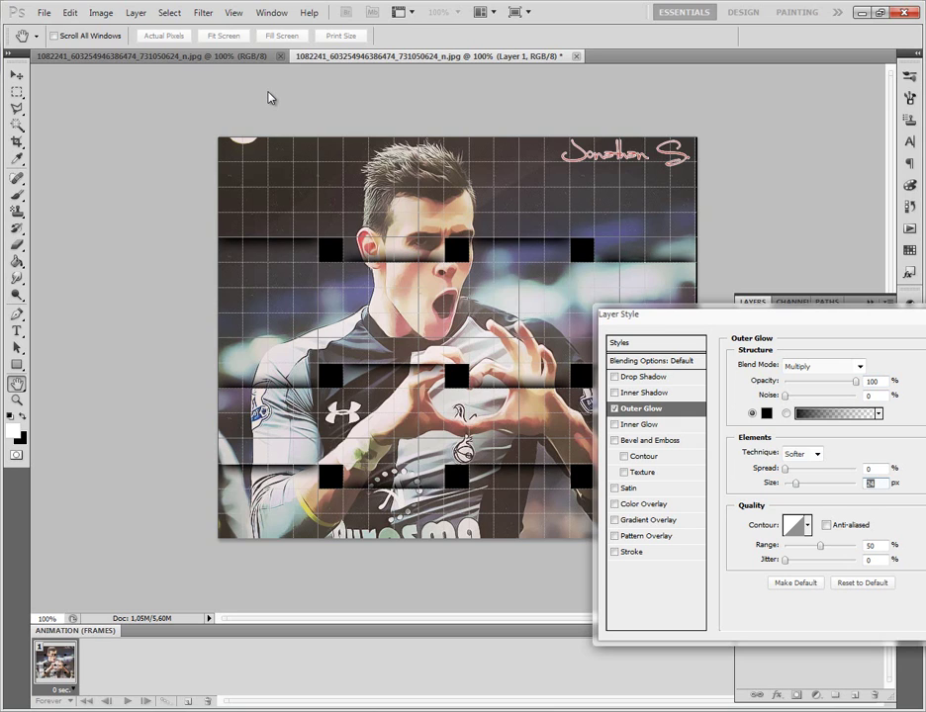
left_click_drag(673, 314, 493, 316)
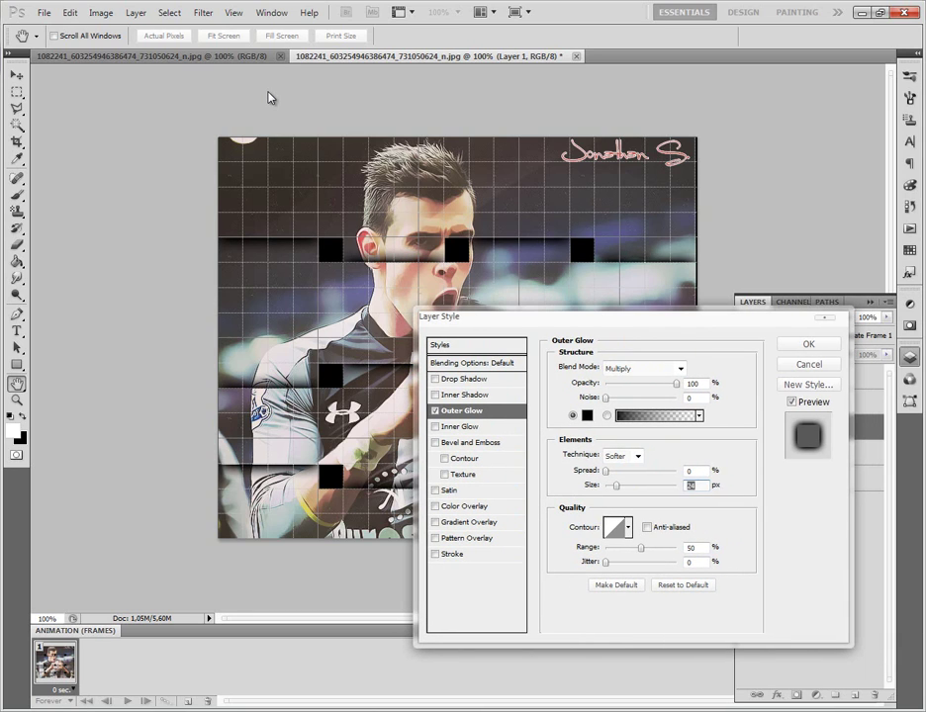
key("Return")
key("m")
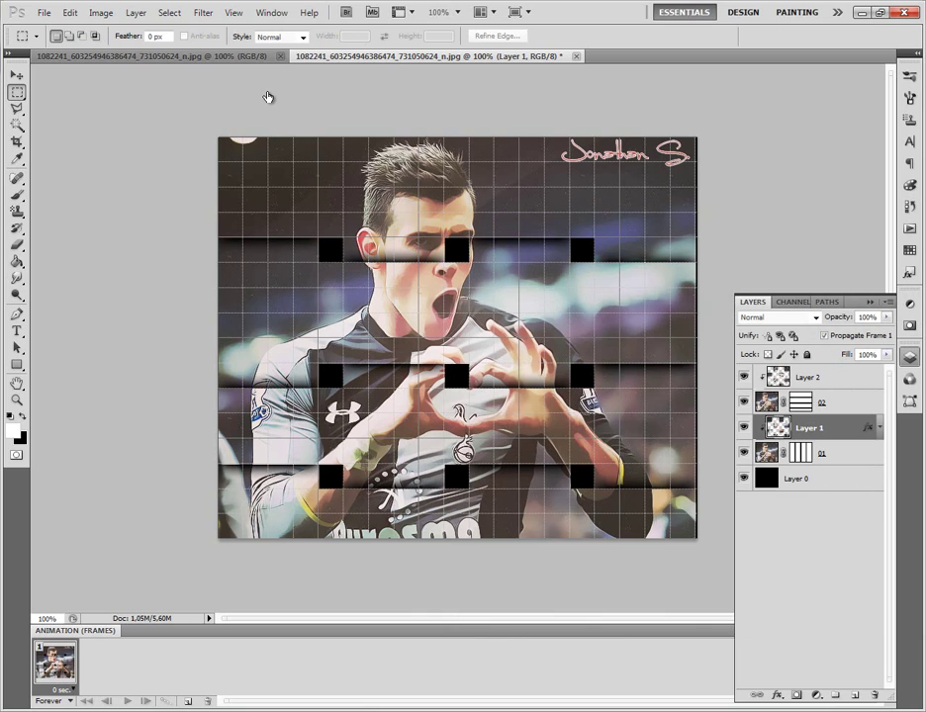
- Select Layer 2 and enable its outer glow at 100% opacity
key("alt+bracketright")
key("alt+l")
key("y")
key("b")
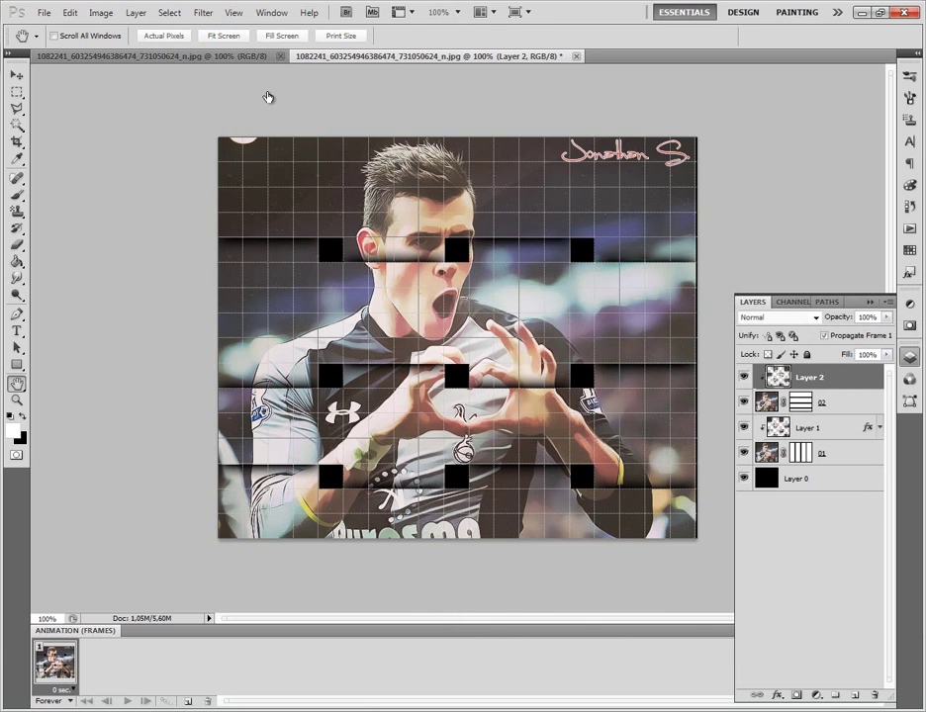
key("ctrl+3")
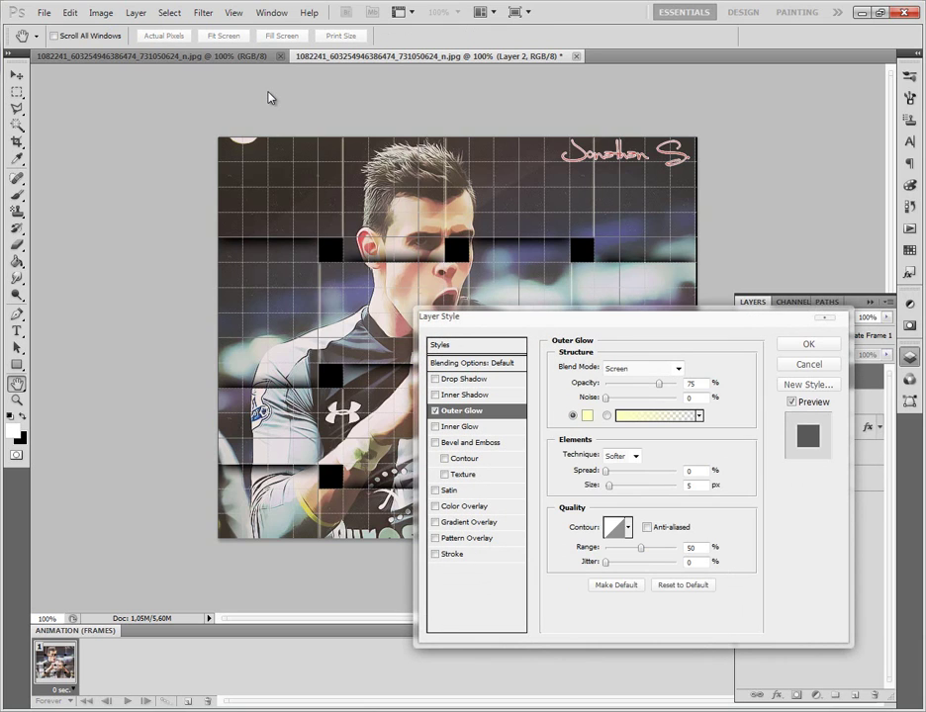
type("100")
key("alt+Down")
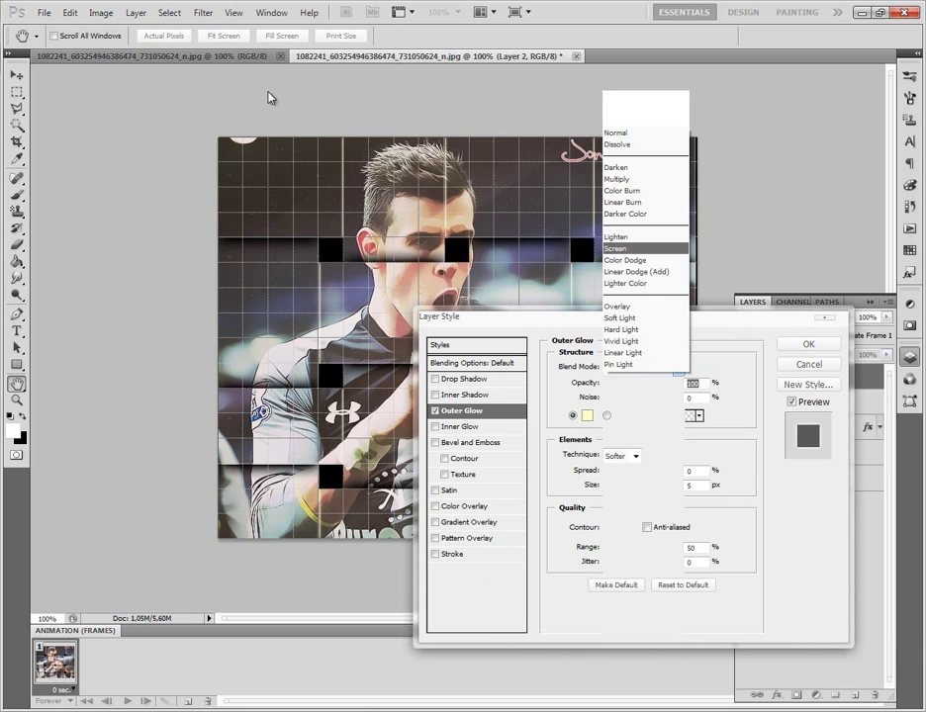
- Set Layer 2's glow blend mode to Multiply and its colour to black
key("Down")
key("Up")
key("Up")
key("Up")
key("Up")
key("Return")
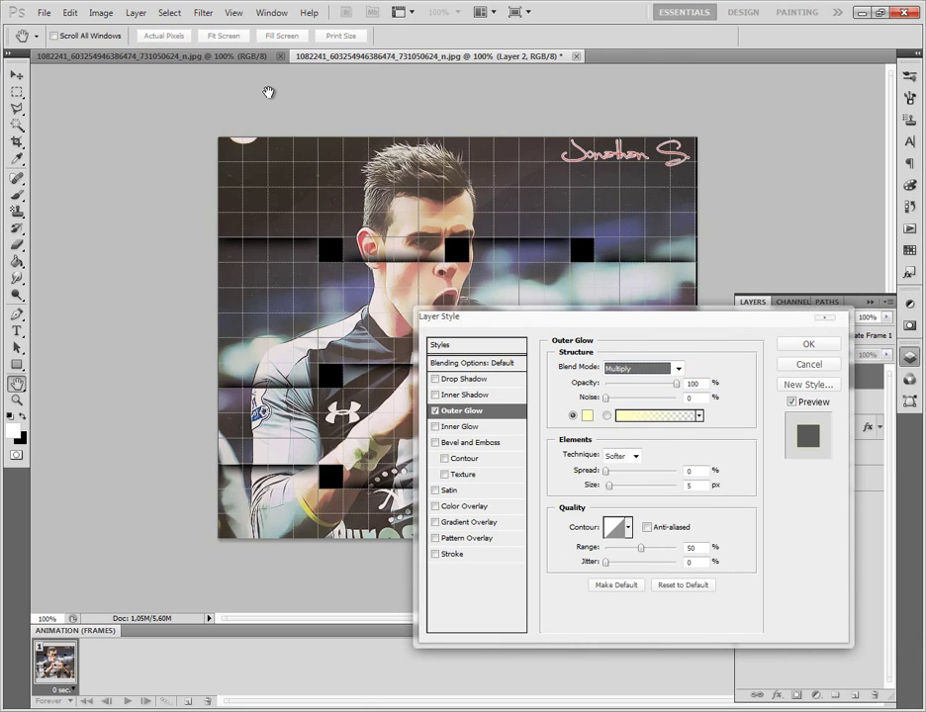
key("Tab")
key("Tab")
key("space")
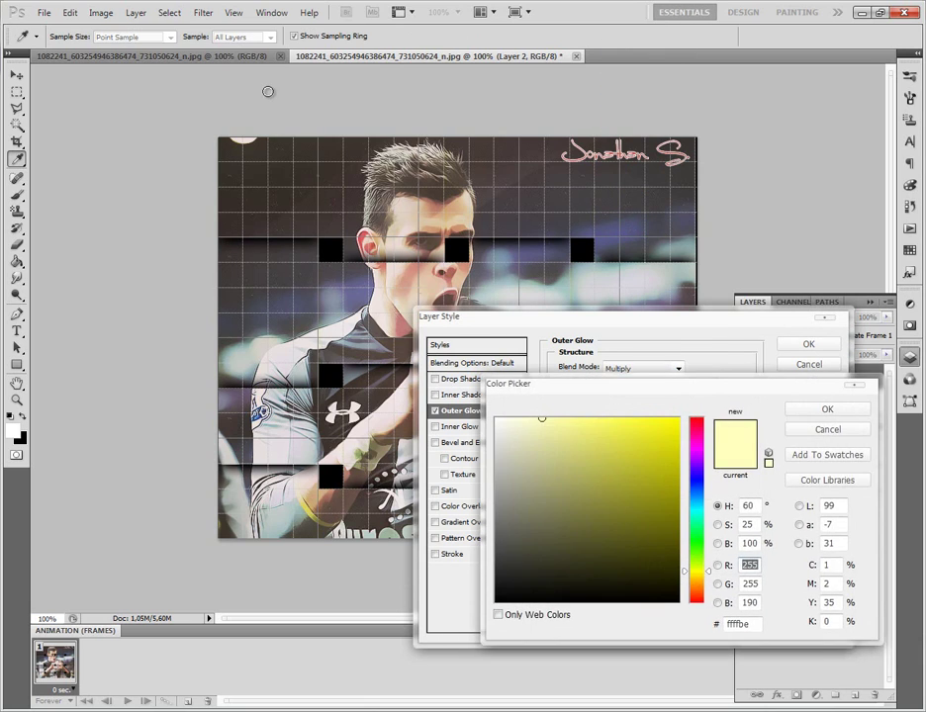
key("Tab")
key("Tab")
type("0")
key("Tab")
key("Return")
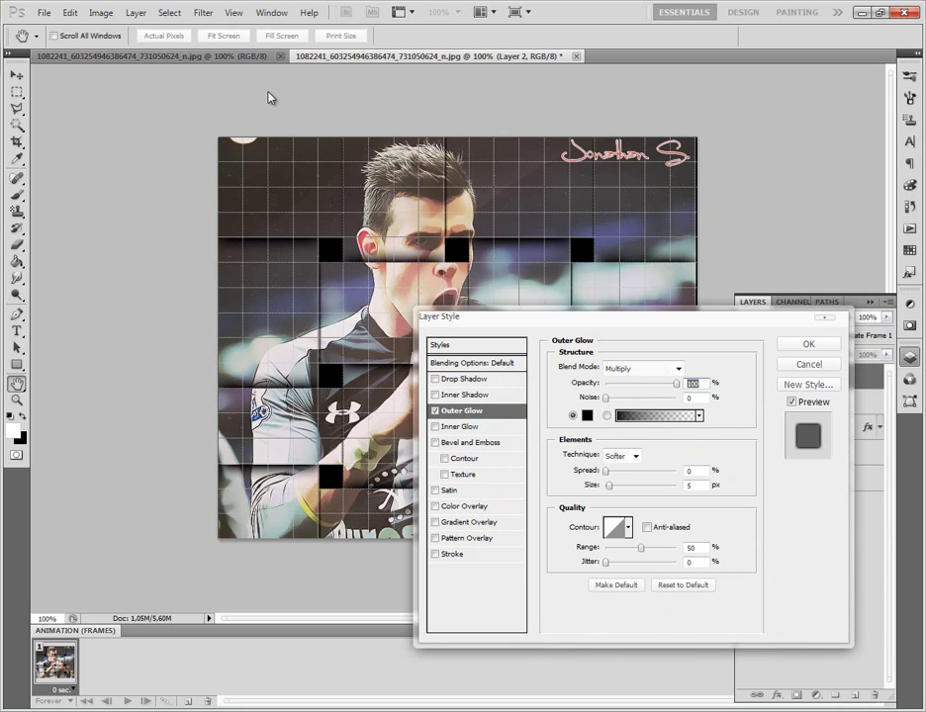
- Set the glow size to about 38 px and apply the effect
key("Tab")
key("Tab")
type("32")
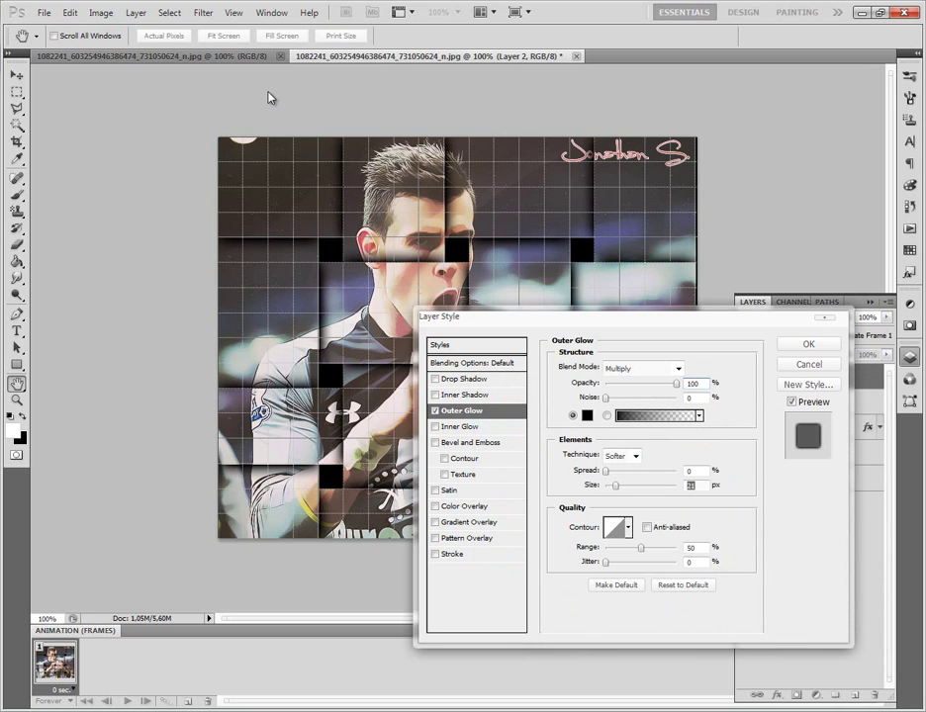
key("Up")
key("Up")
key("Up")
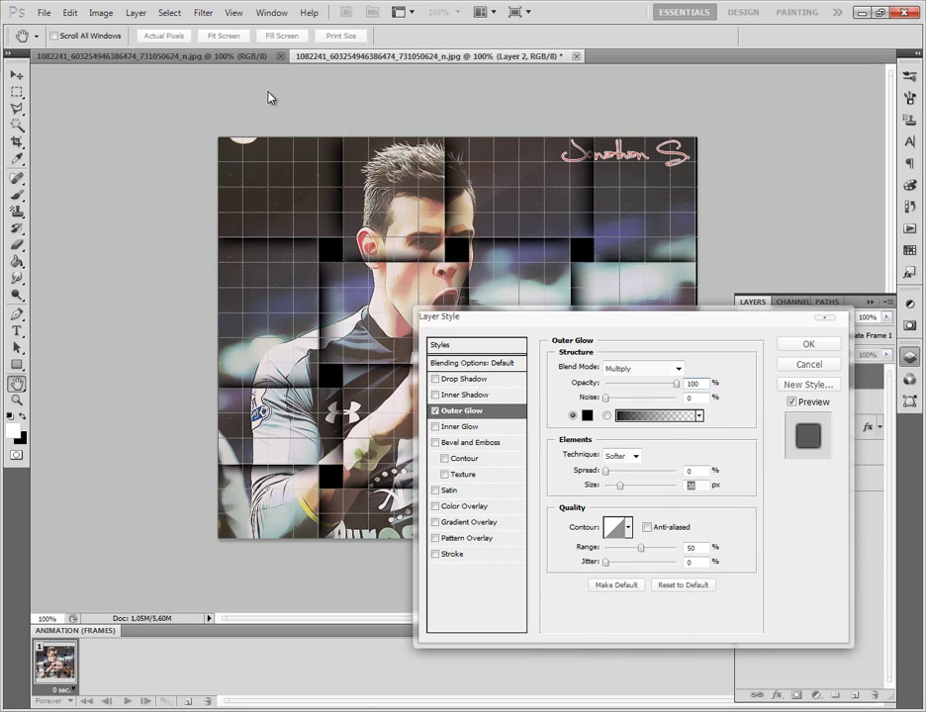
key("Return")
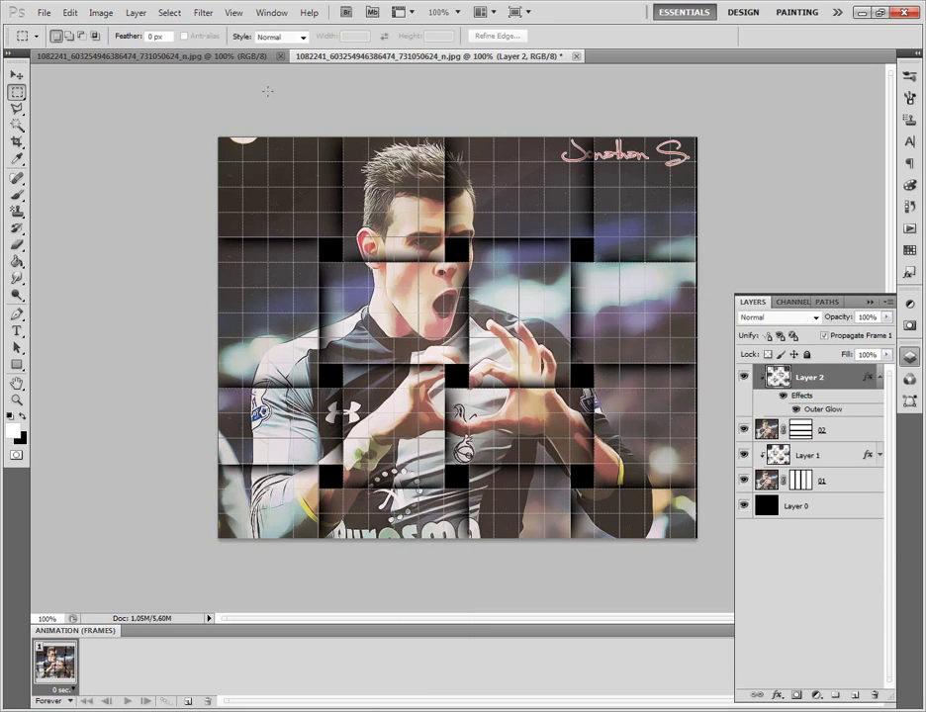
- Hide the panels and grid overlay, dismiss the invalid-entry warning, and select the Move tool
key("Return")
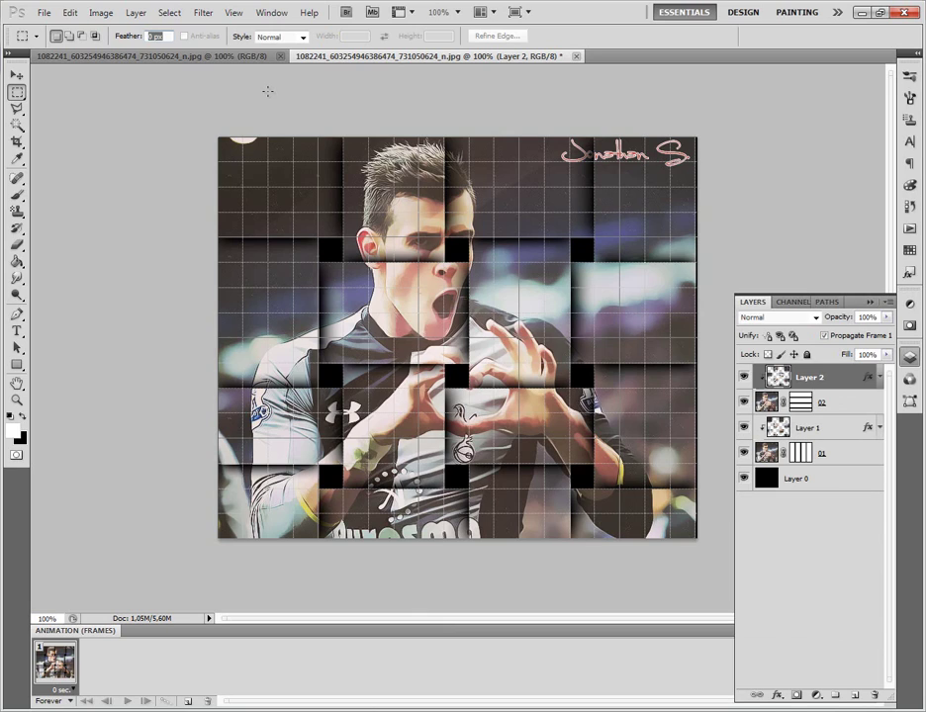
key("F7")
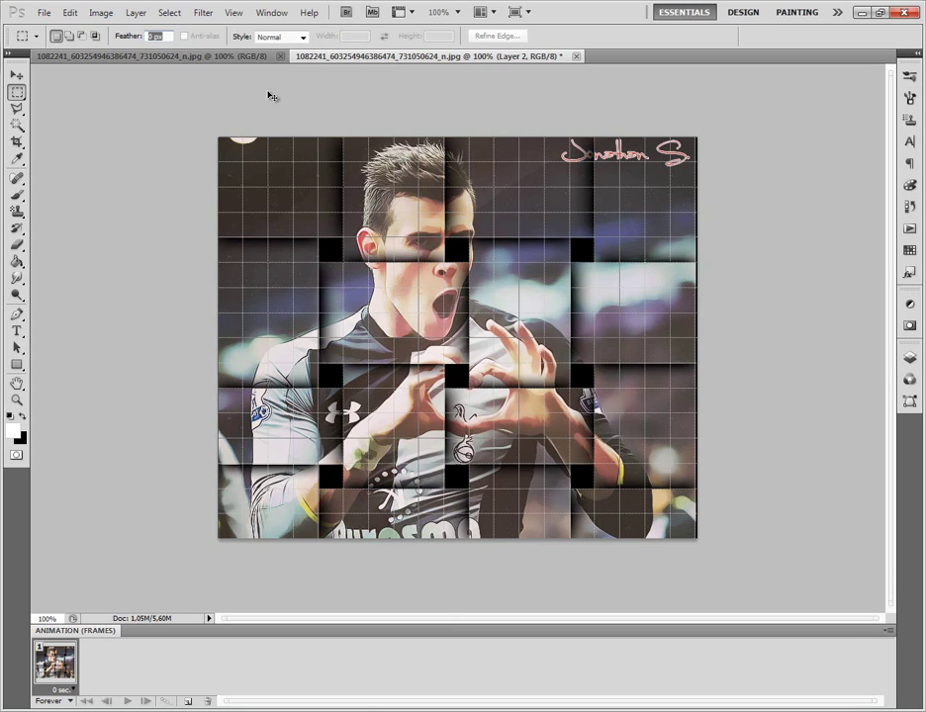
key("ctrl+apostrophe")
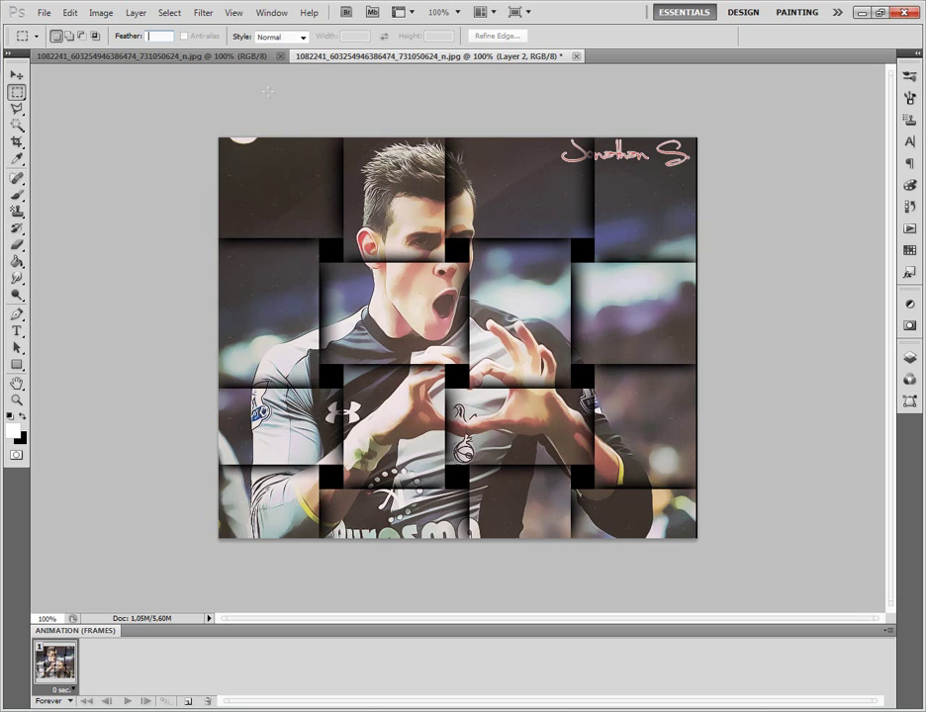
key("Return")
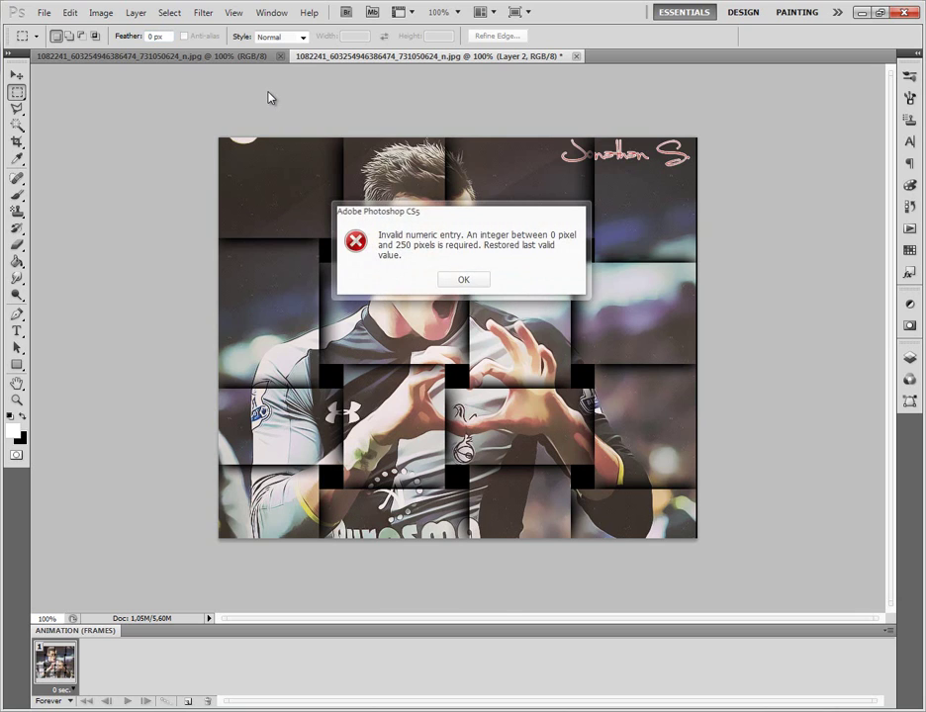
key("Return")
key("v")
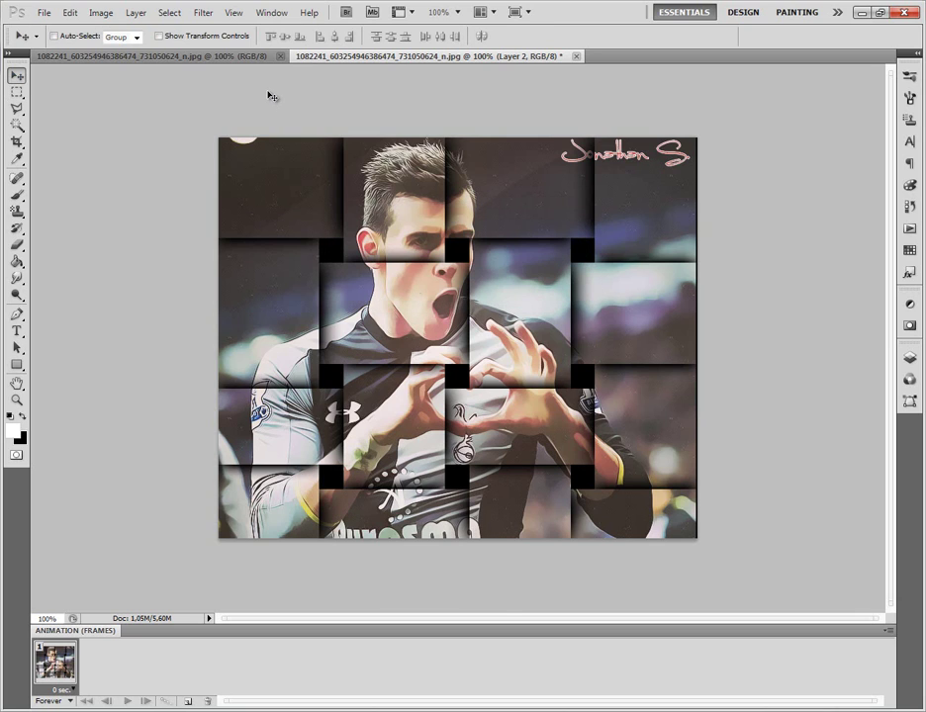